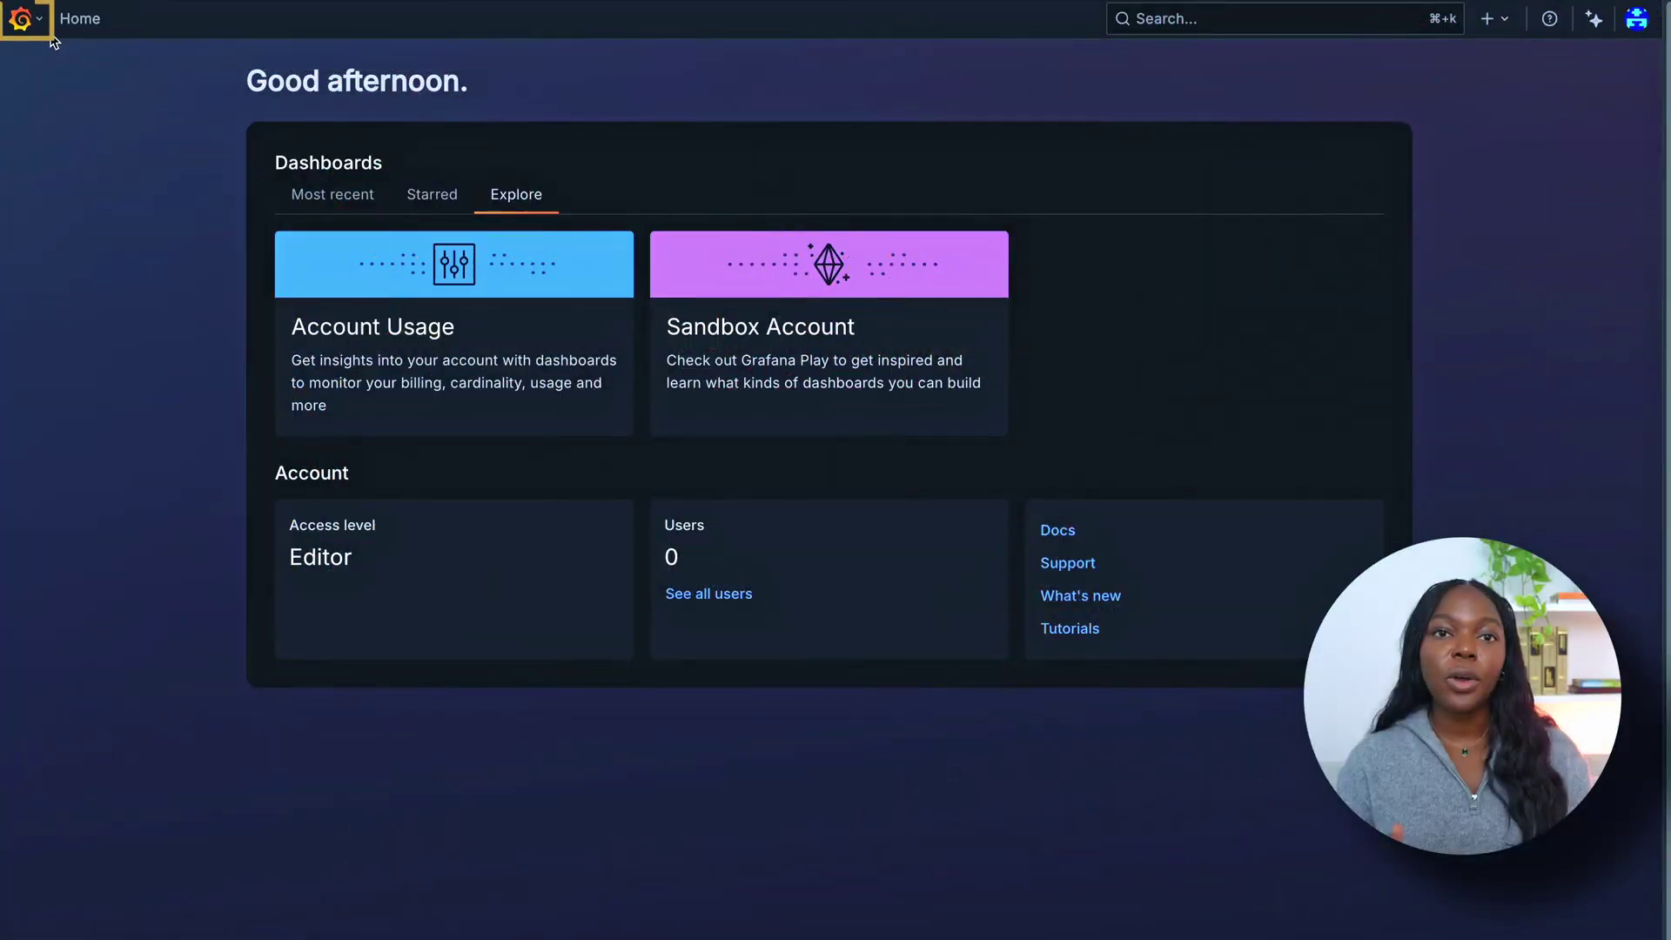
# - Start a new API Endpoint check from Testing & synthetics > Synthetics
pyautogui.click(37, 29)
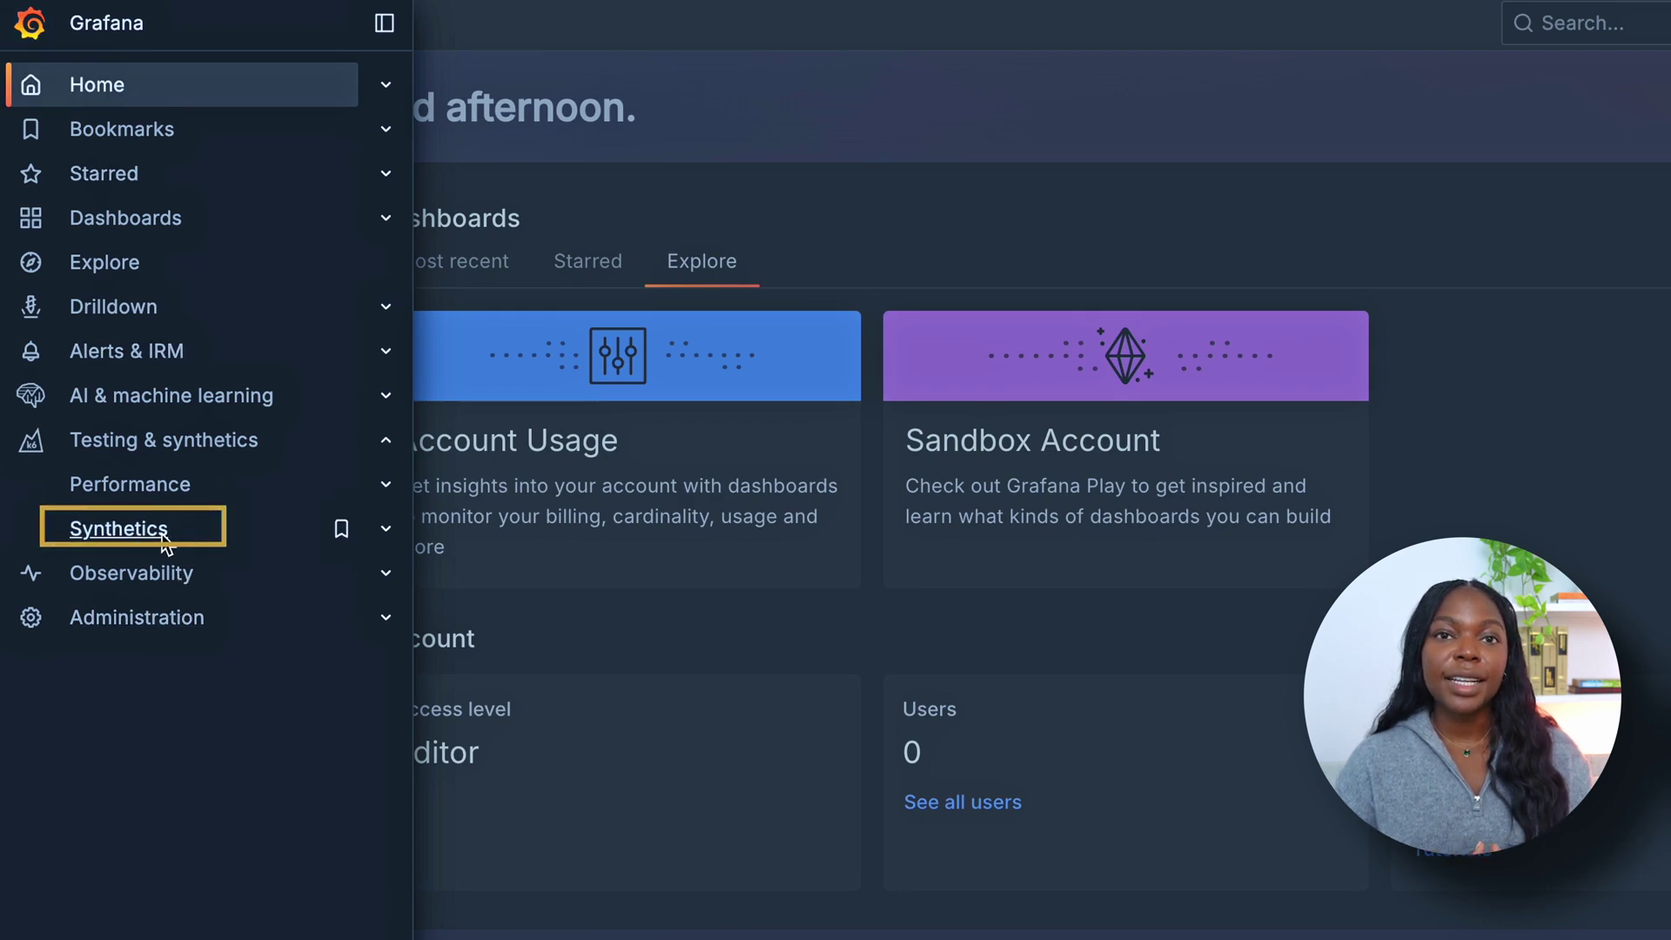
pyautogui.click(118, 529)
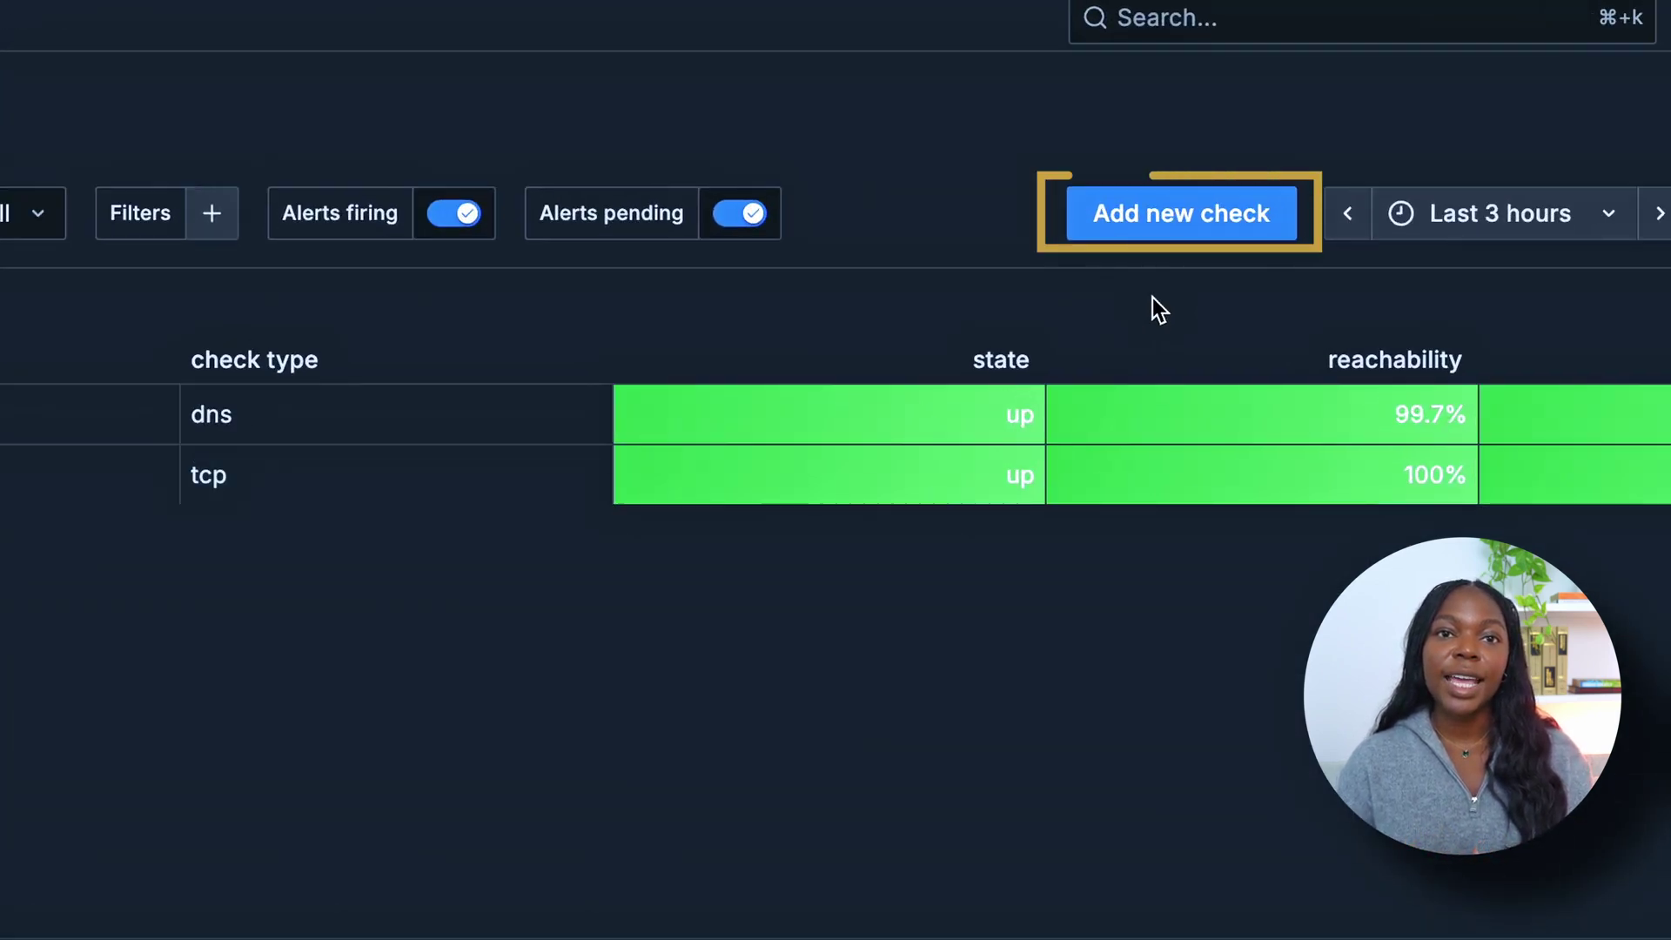
pyautogui.click(1182, 213)
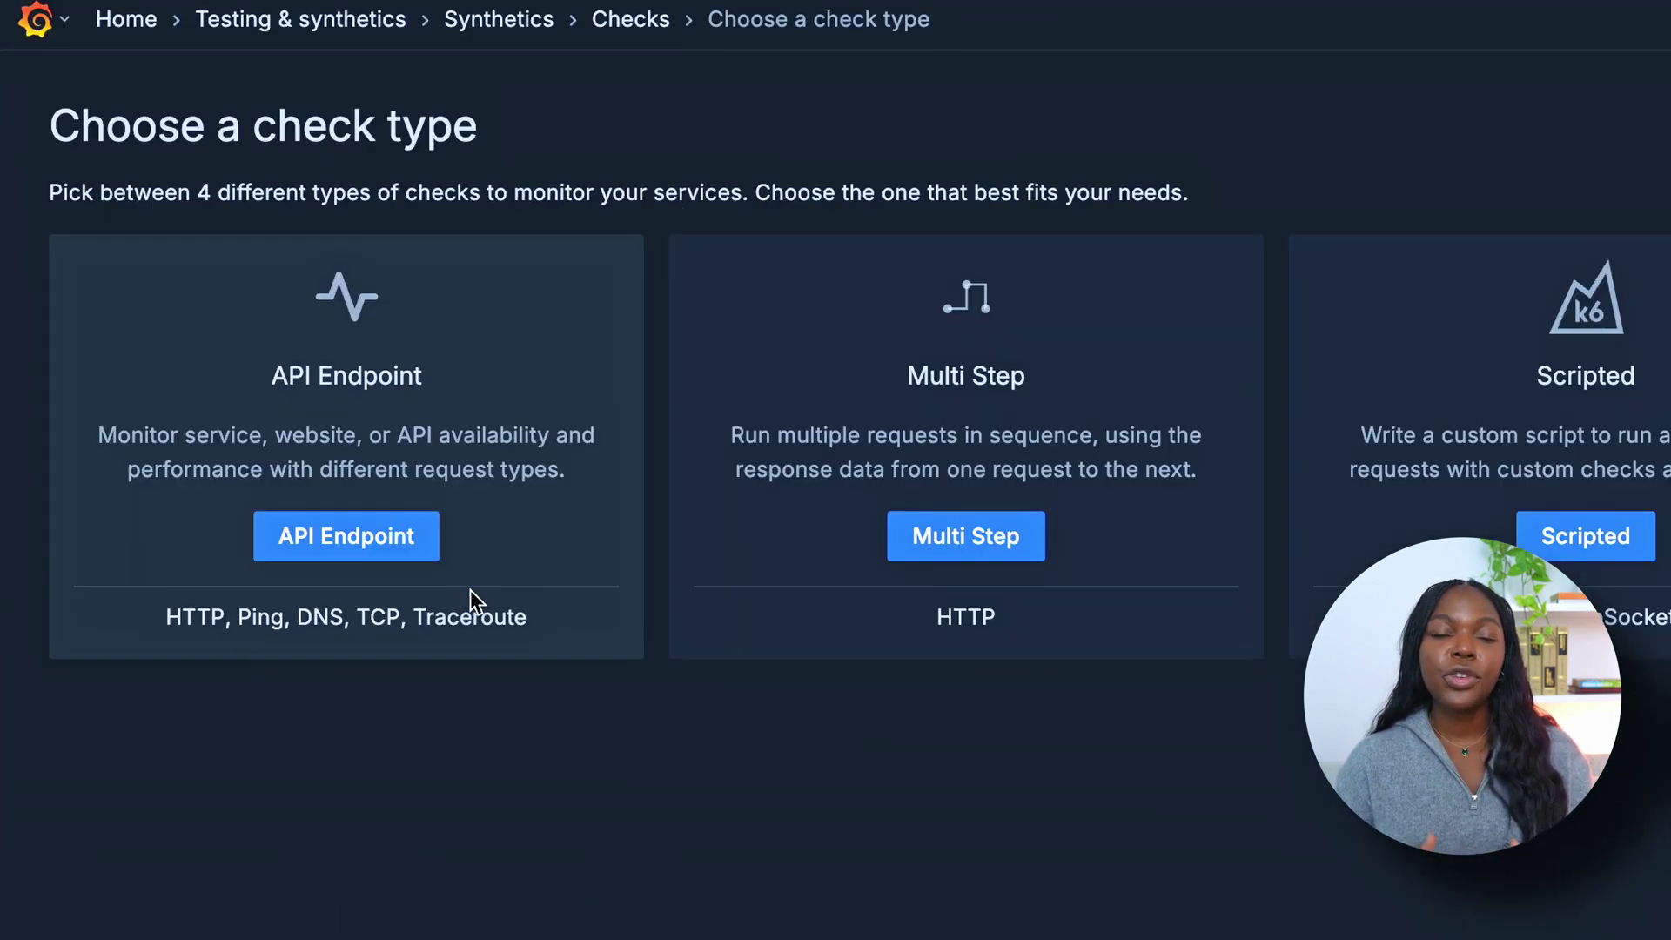
pyautogui.click(413, 555)
# - Name the check Example:TCP, set the request type to TCP, and target smtp.gmail.com:587
pyautogui.click(330, 248)
pyautogui.write('Example')
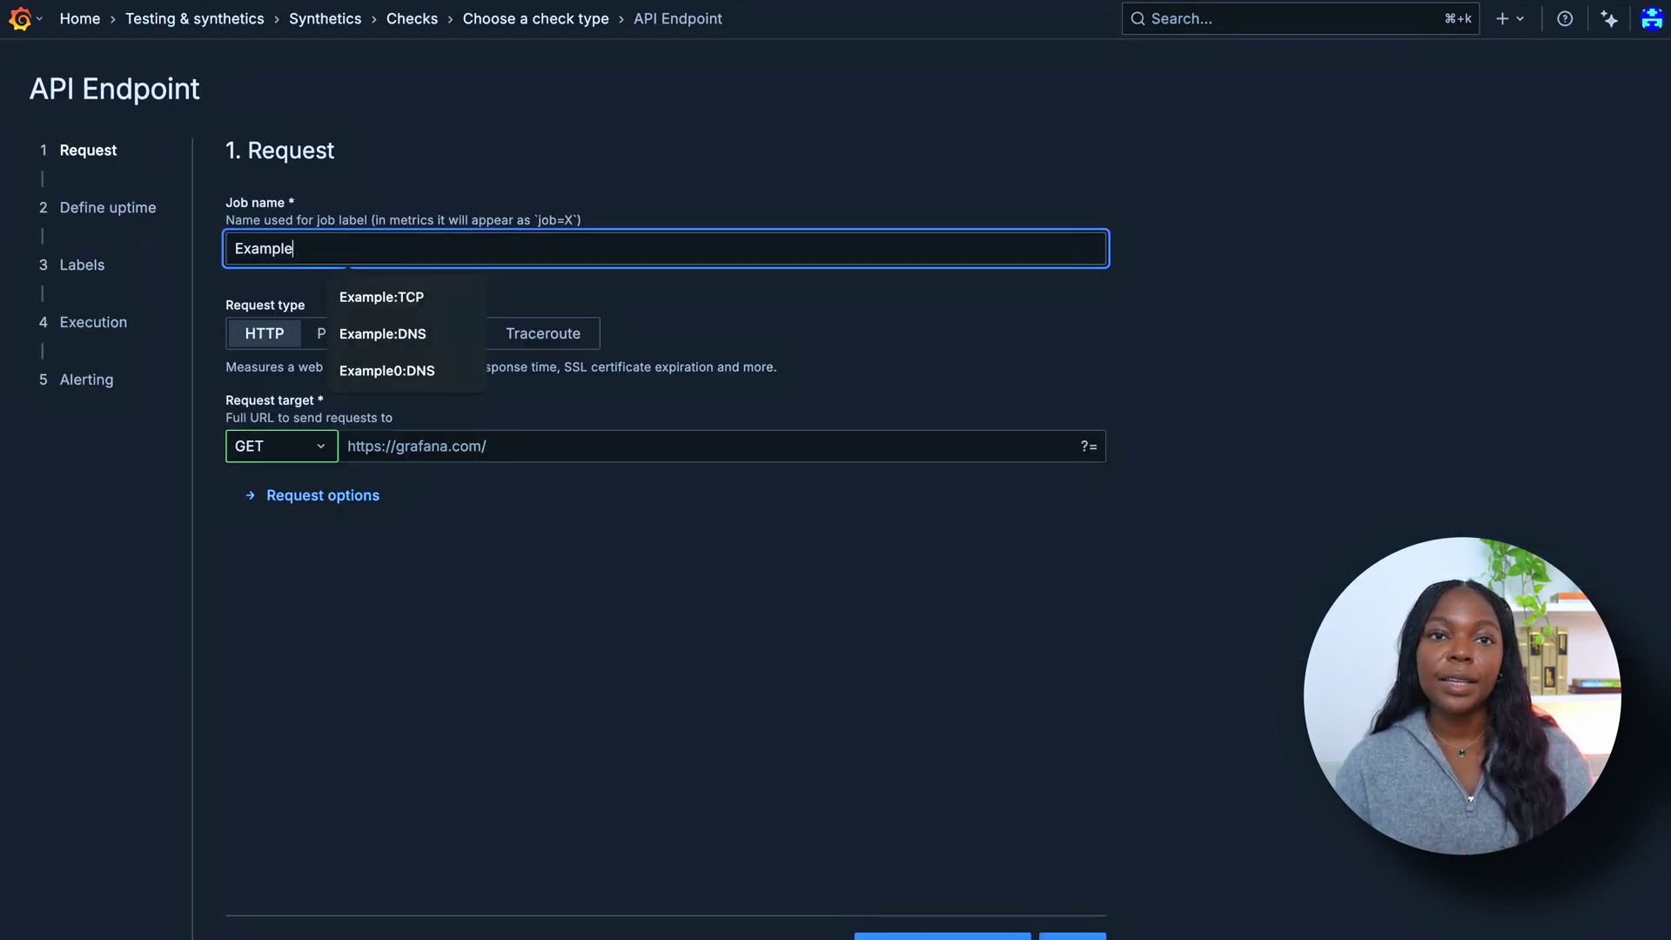
pyautogui.write(':TCP')
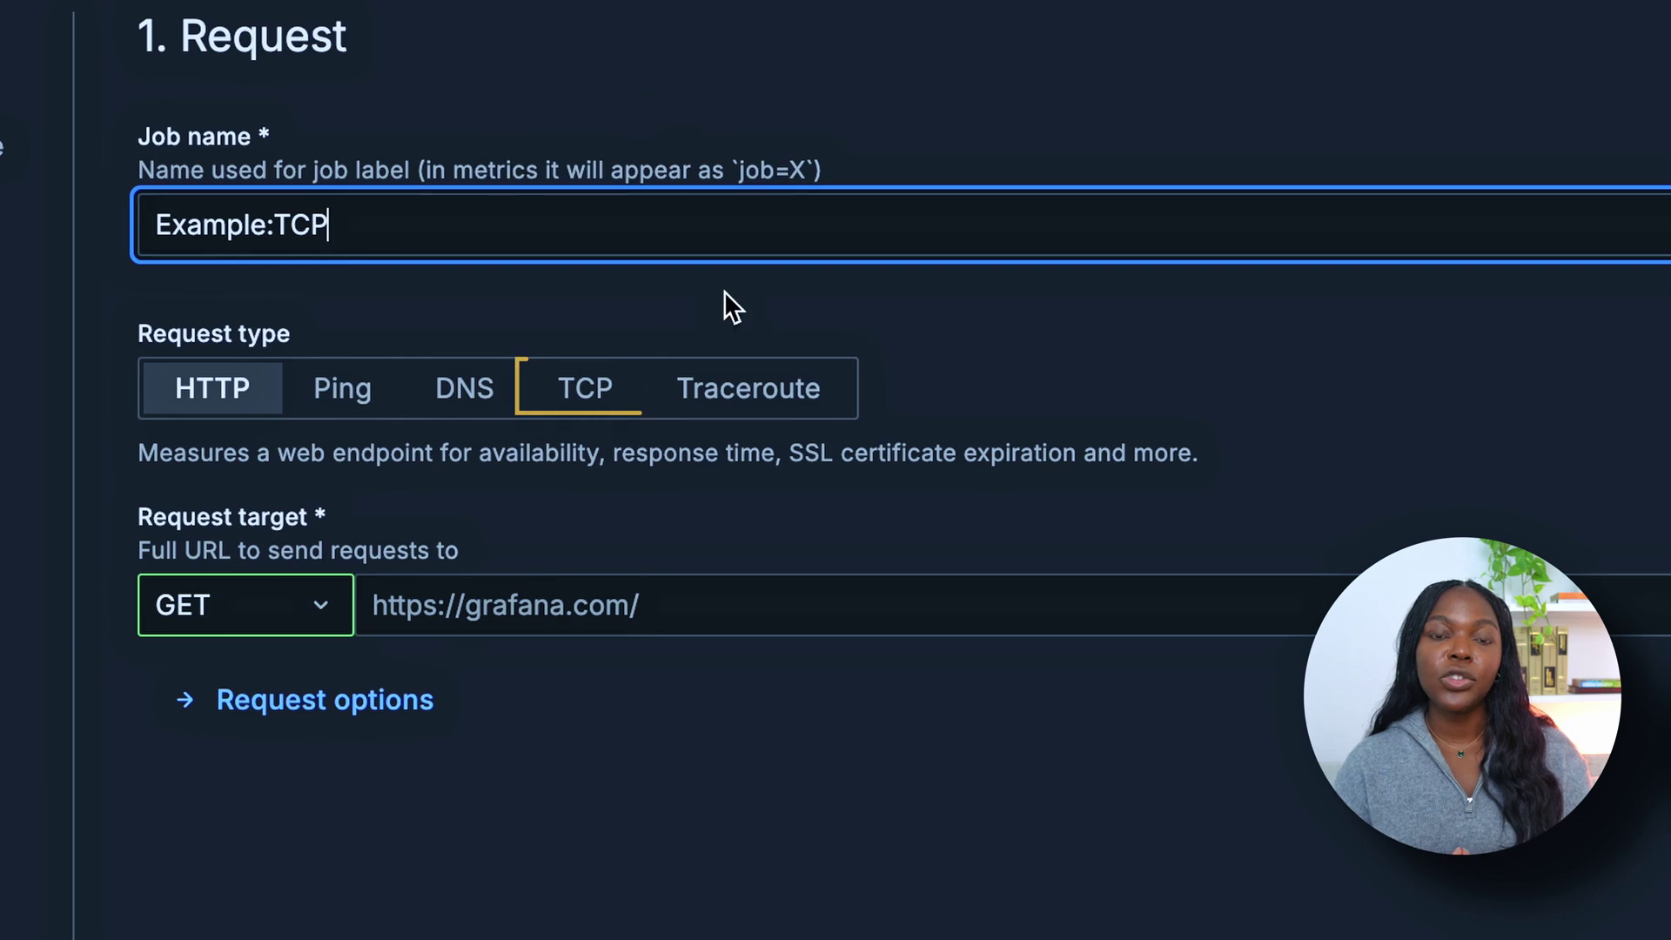
pyautogui.click(605, 399)
pyautogui.click(530, 571)
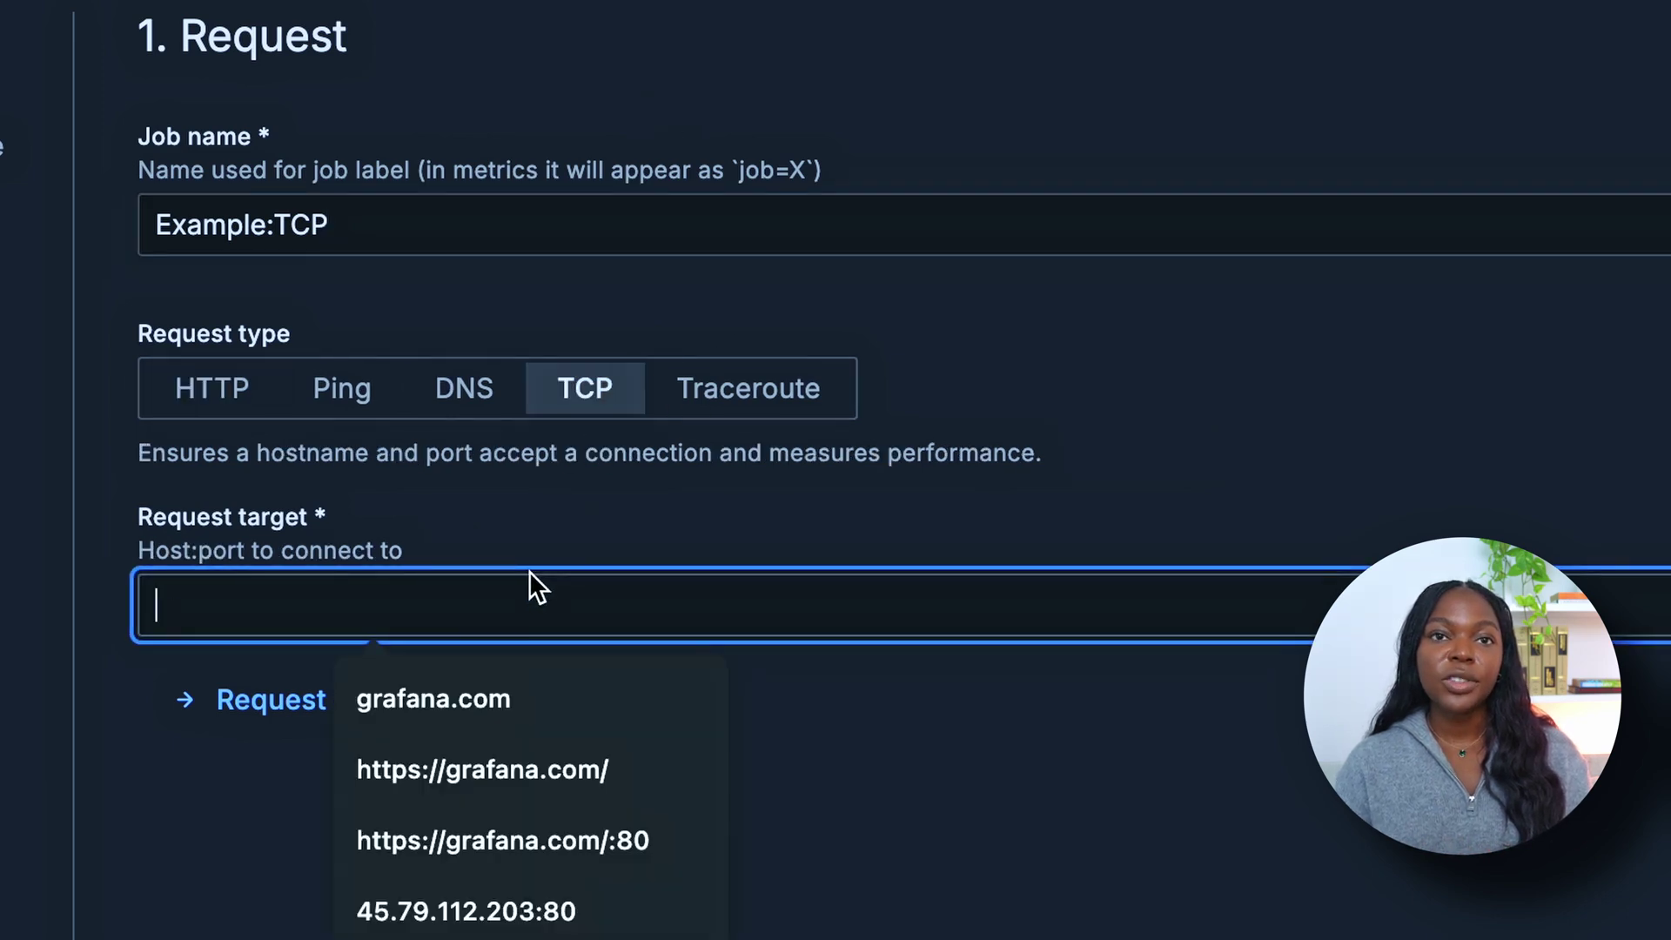
pyautogui.write('smtp')
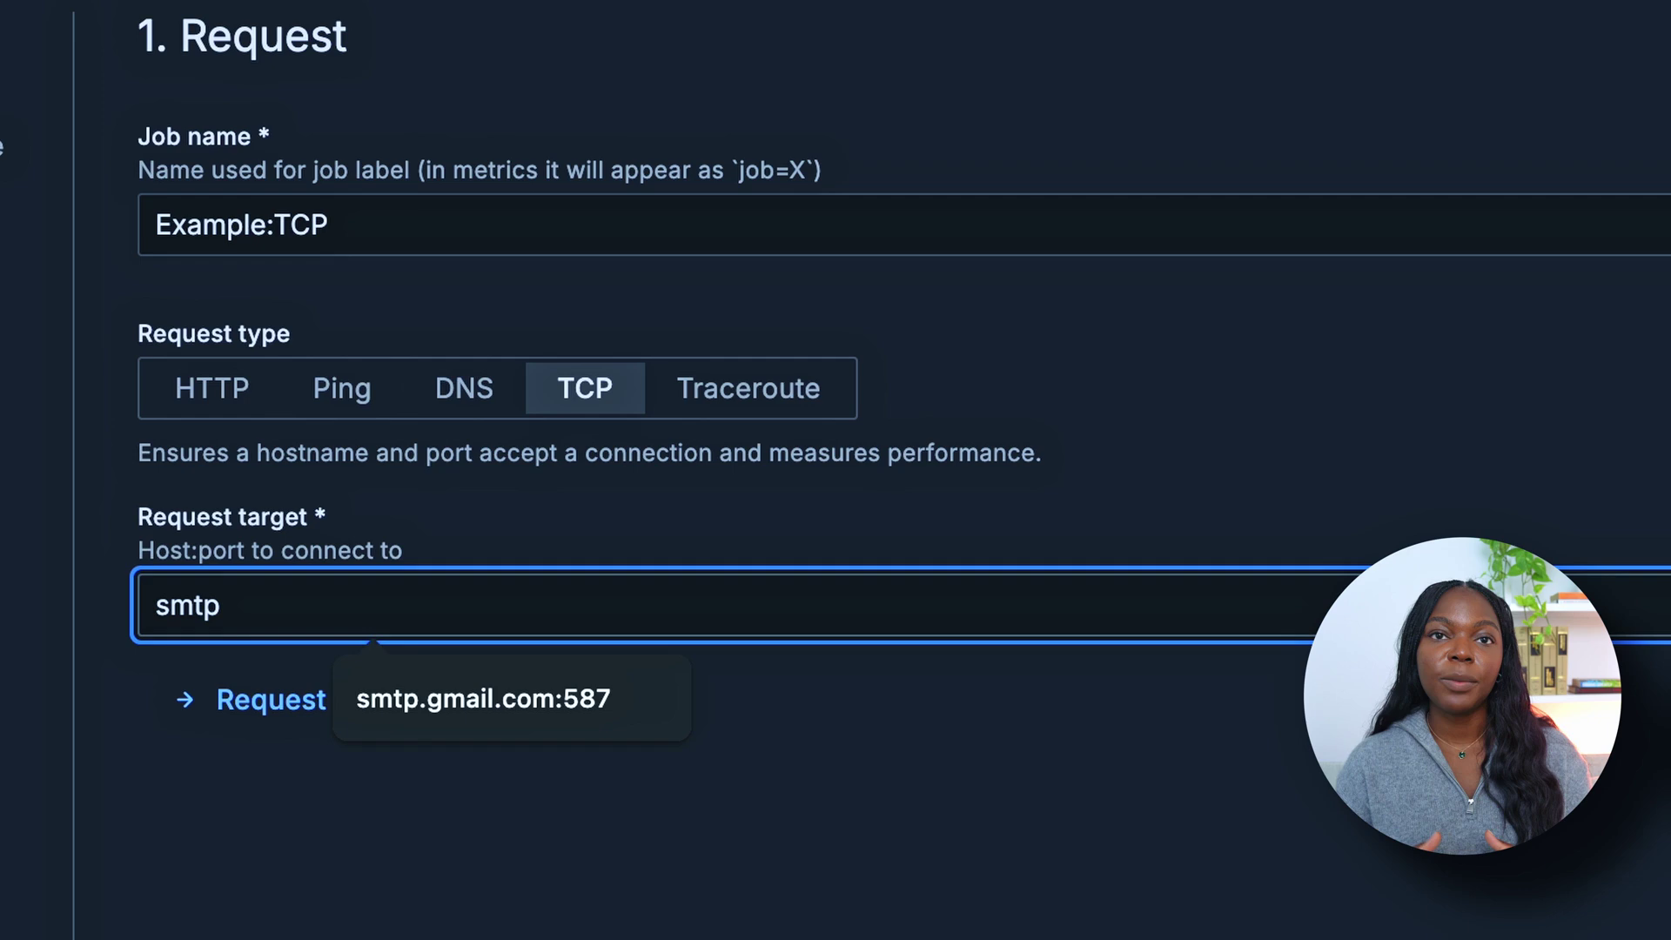
pyautogui.click(592, 700)
pyautogui.click(775, 781)
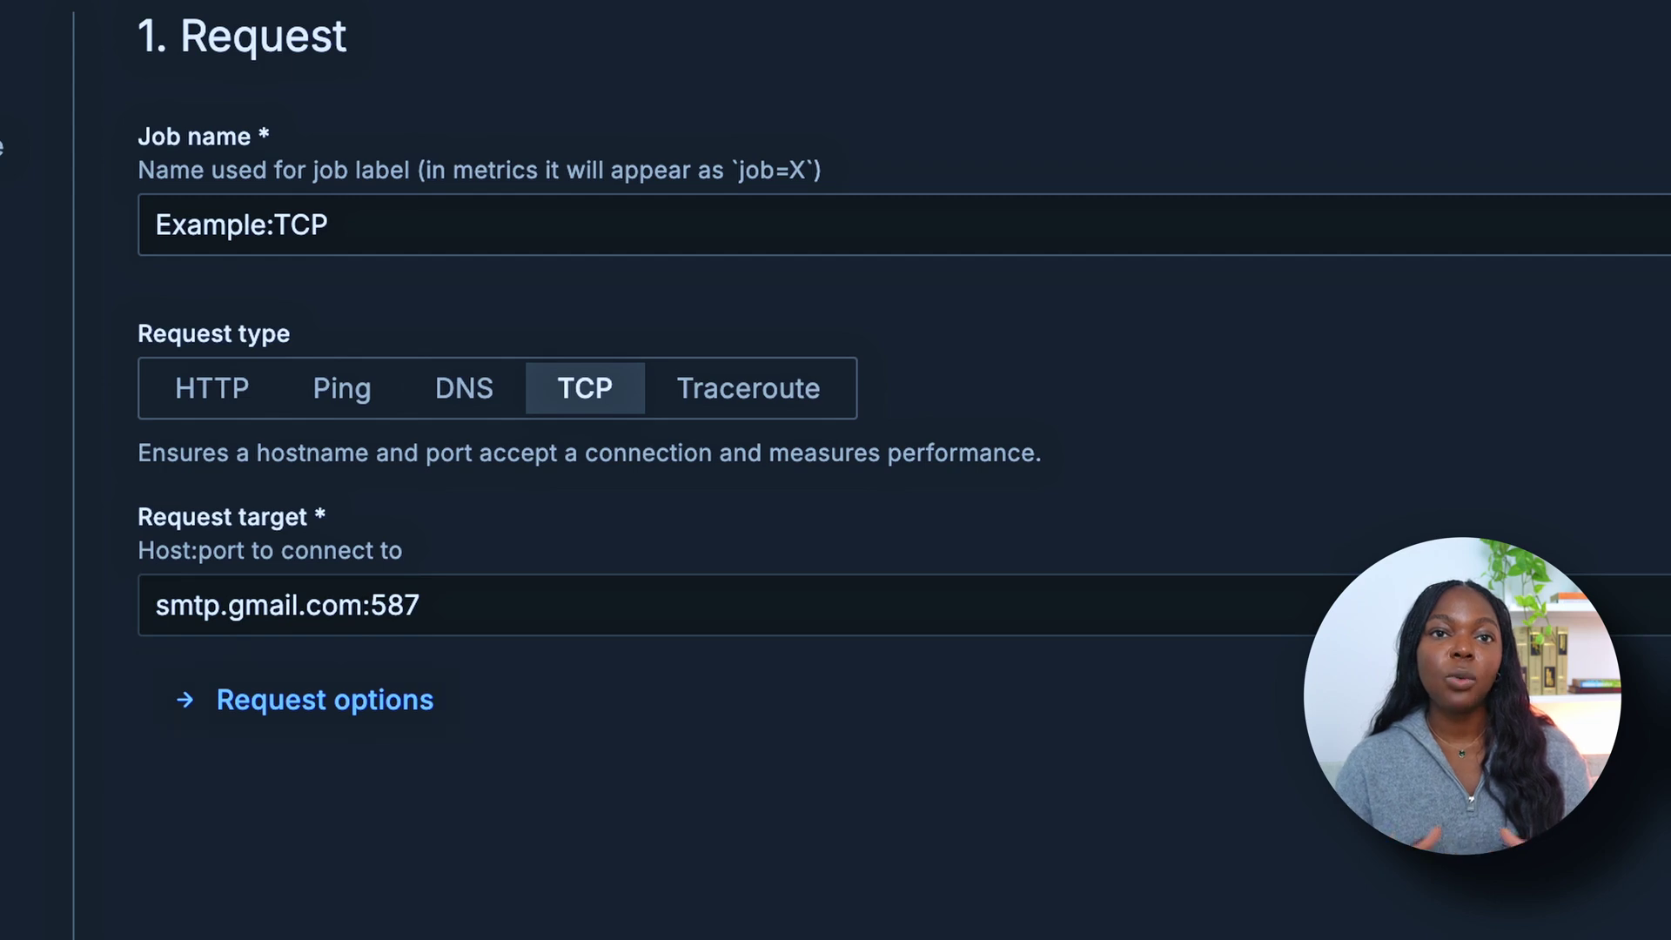
pyautogui.scroll(-10, 836, 784)
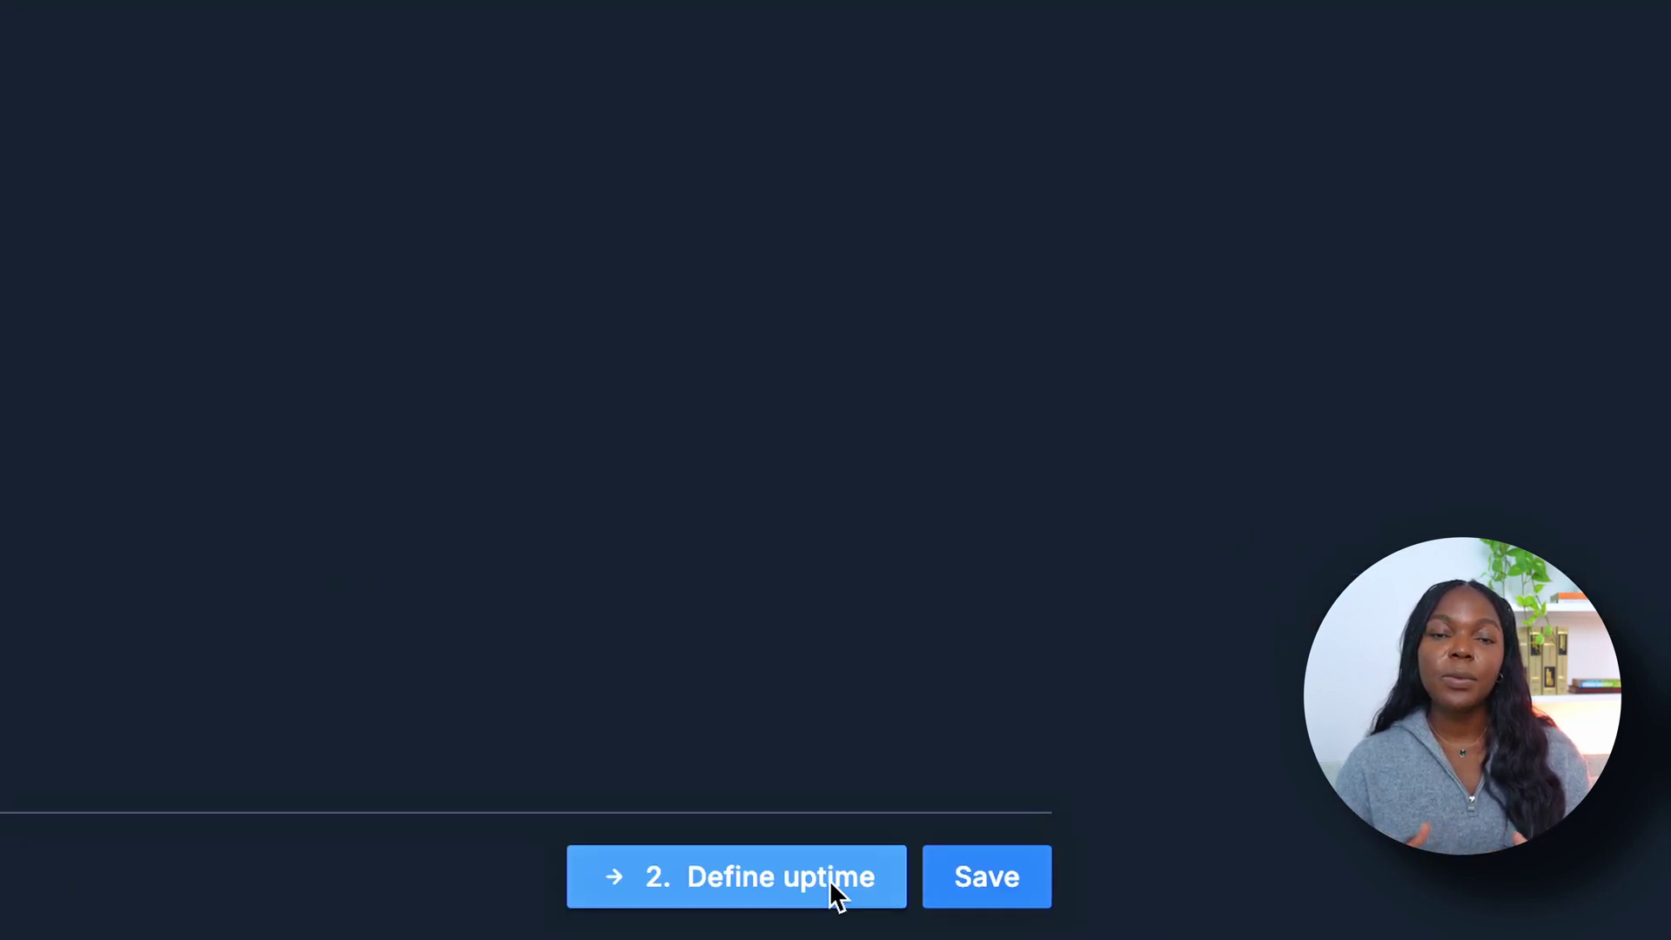
# - Add a query/response pair that sends EHLO and expects an ESMTP 220 reply, with a 10-second timeout
pyautogui.click(836, 894)
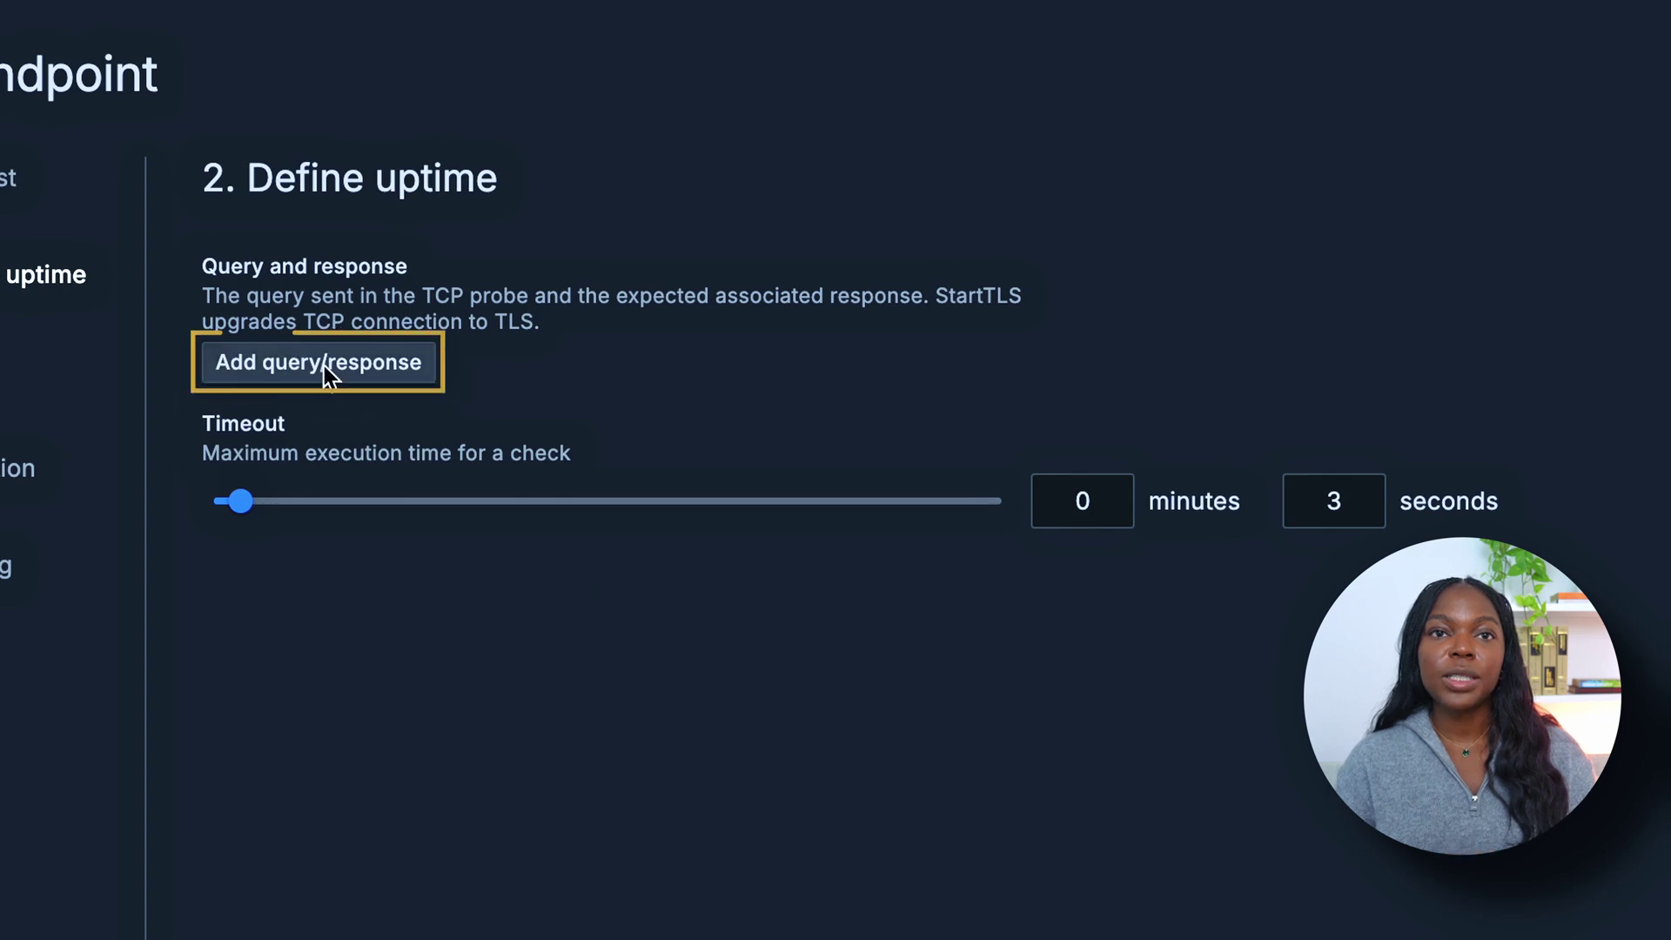
pyautogui.click(327, 371)
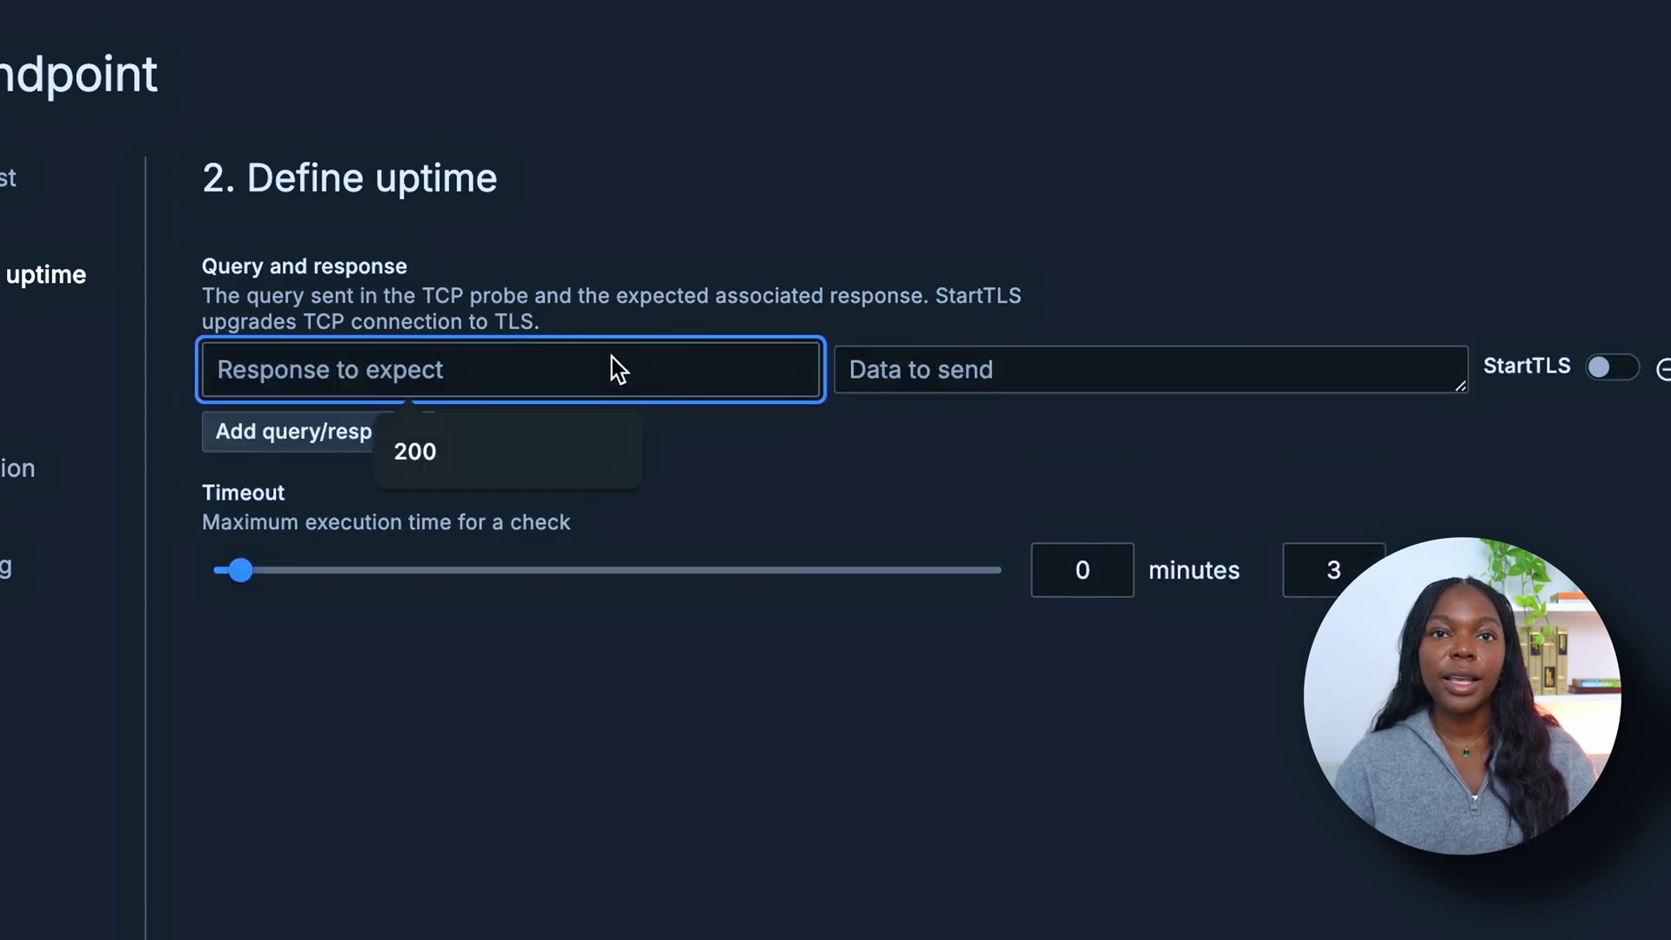
pyautogui.write('^220 ([^ ]+) ESMTP (.+)$')
pyautogui.click(931, 387)
pyautogui.click(1619, 489)
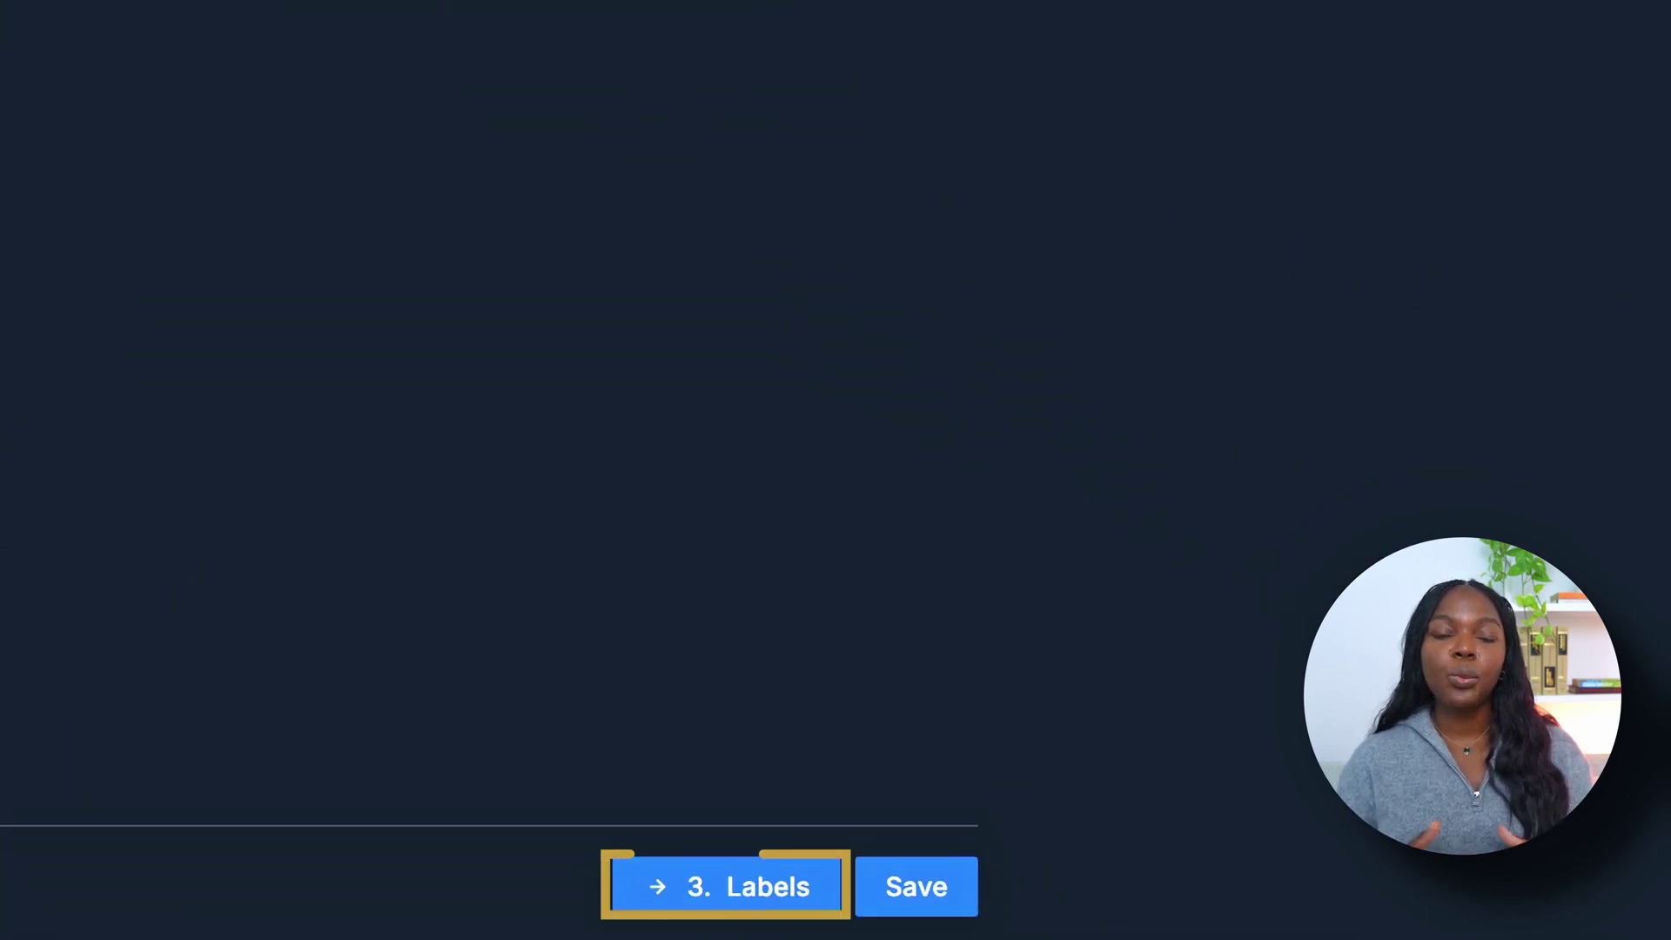
# - Add the custom label env=test to the check
pyautogui.click(975, 911)
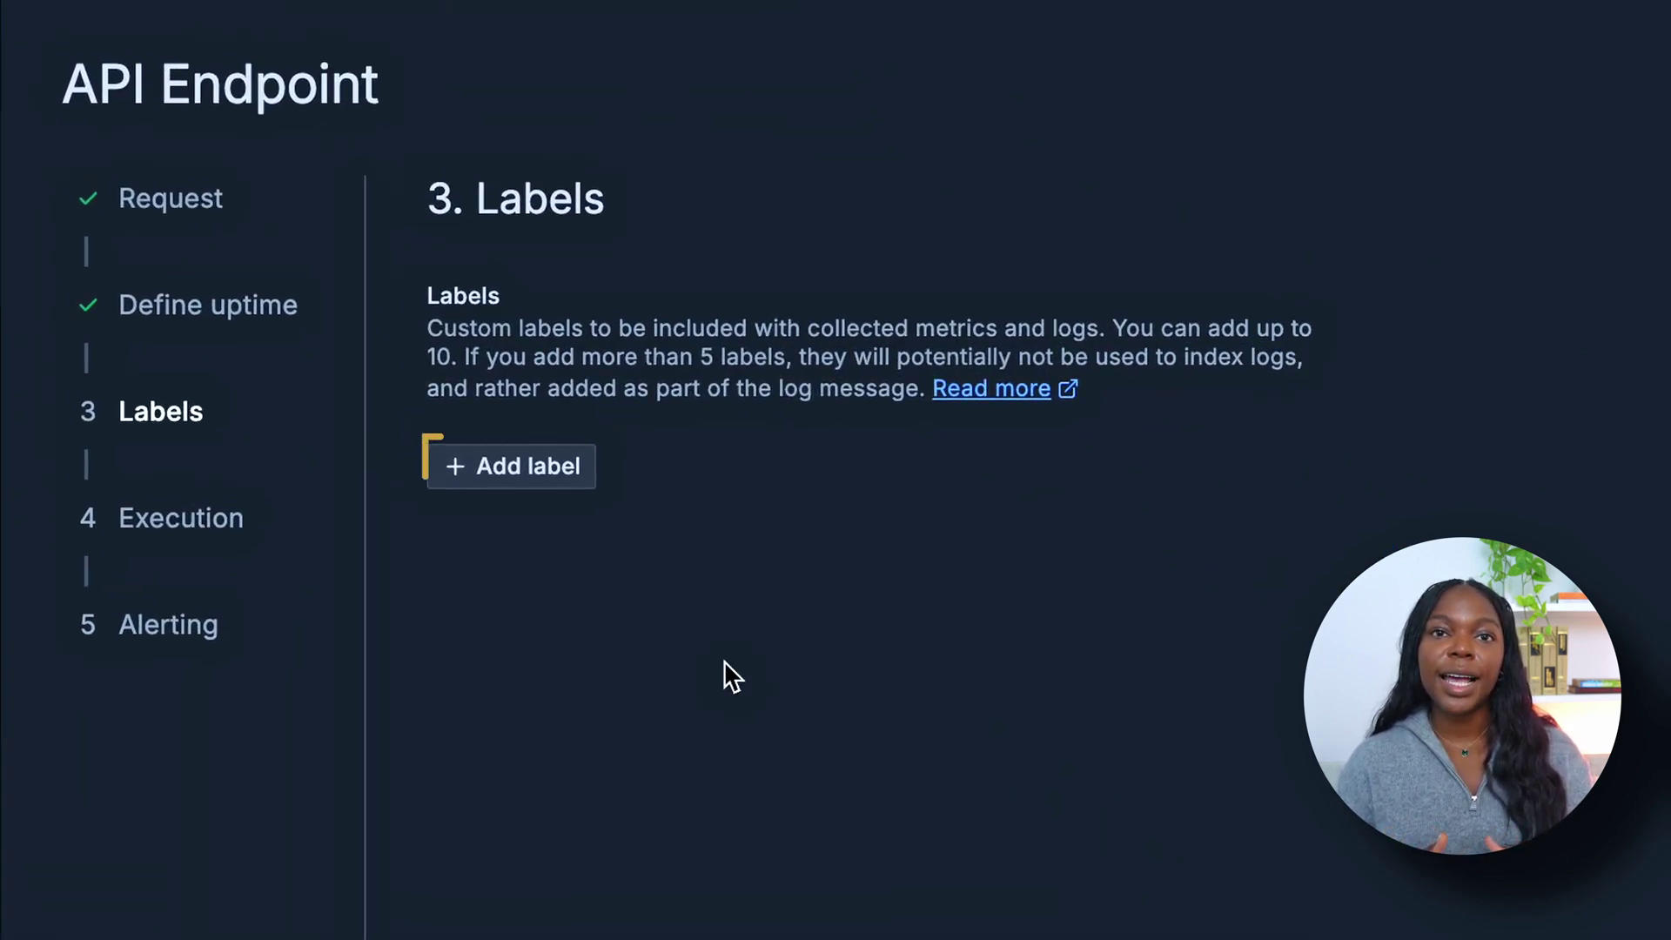
pyautogui.click(565, 469)
pyautogui.write('env')
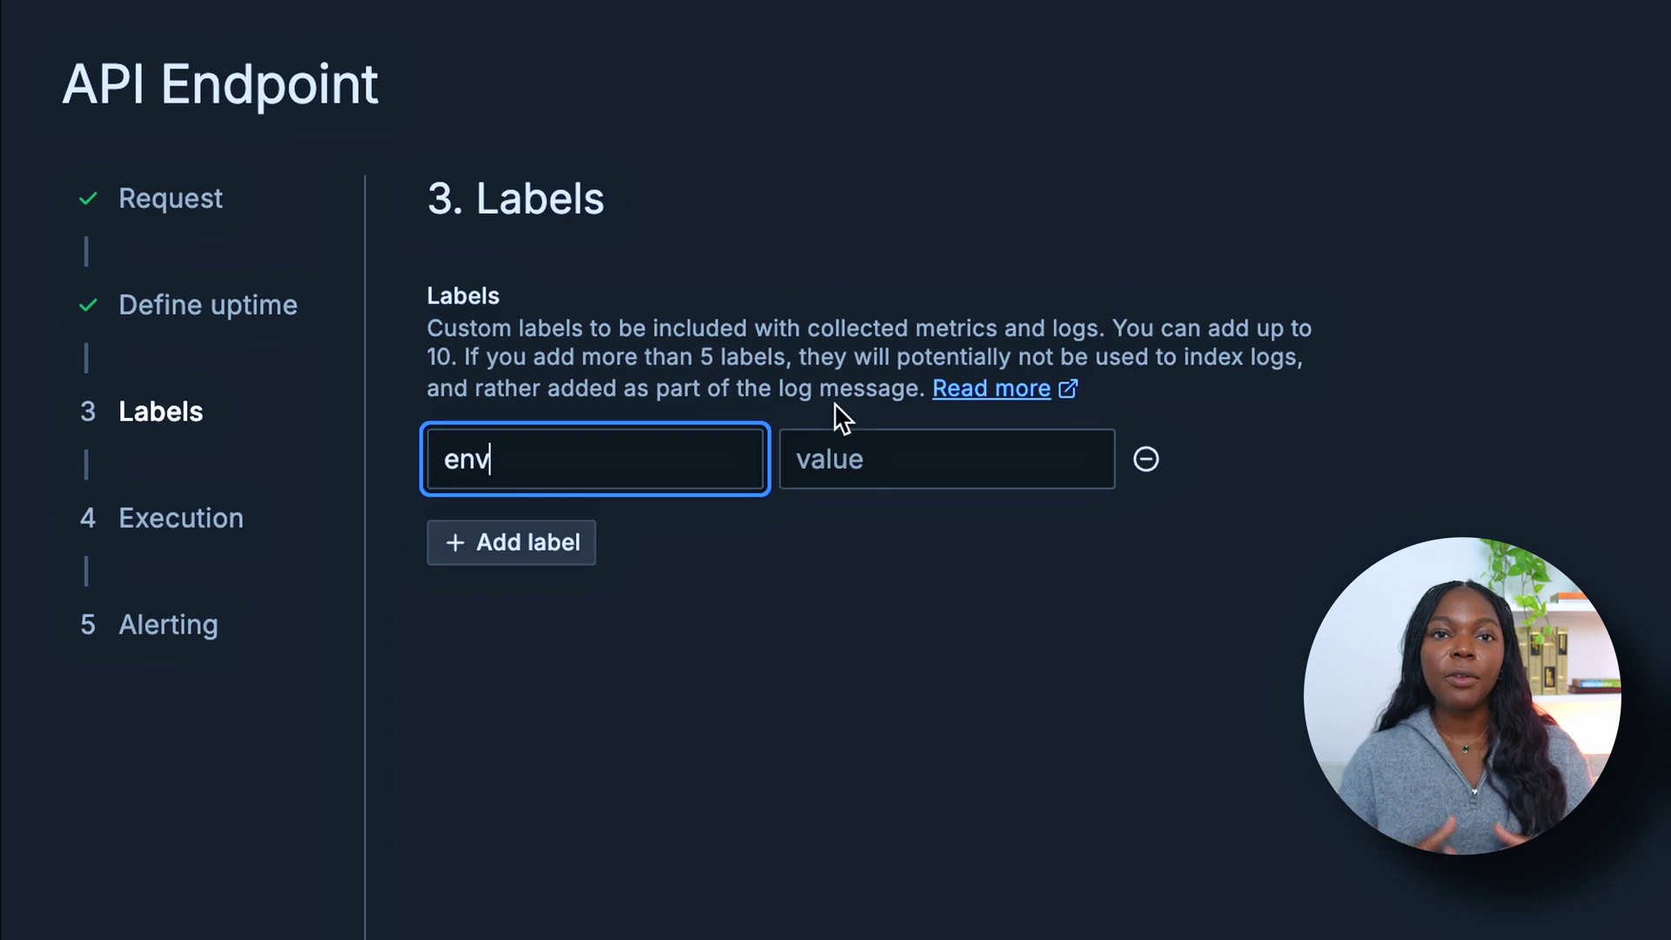
pyautogui.click(889, 451)
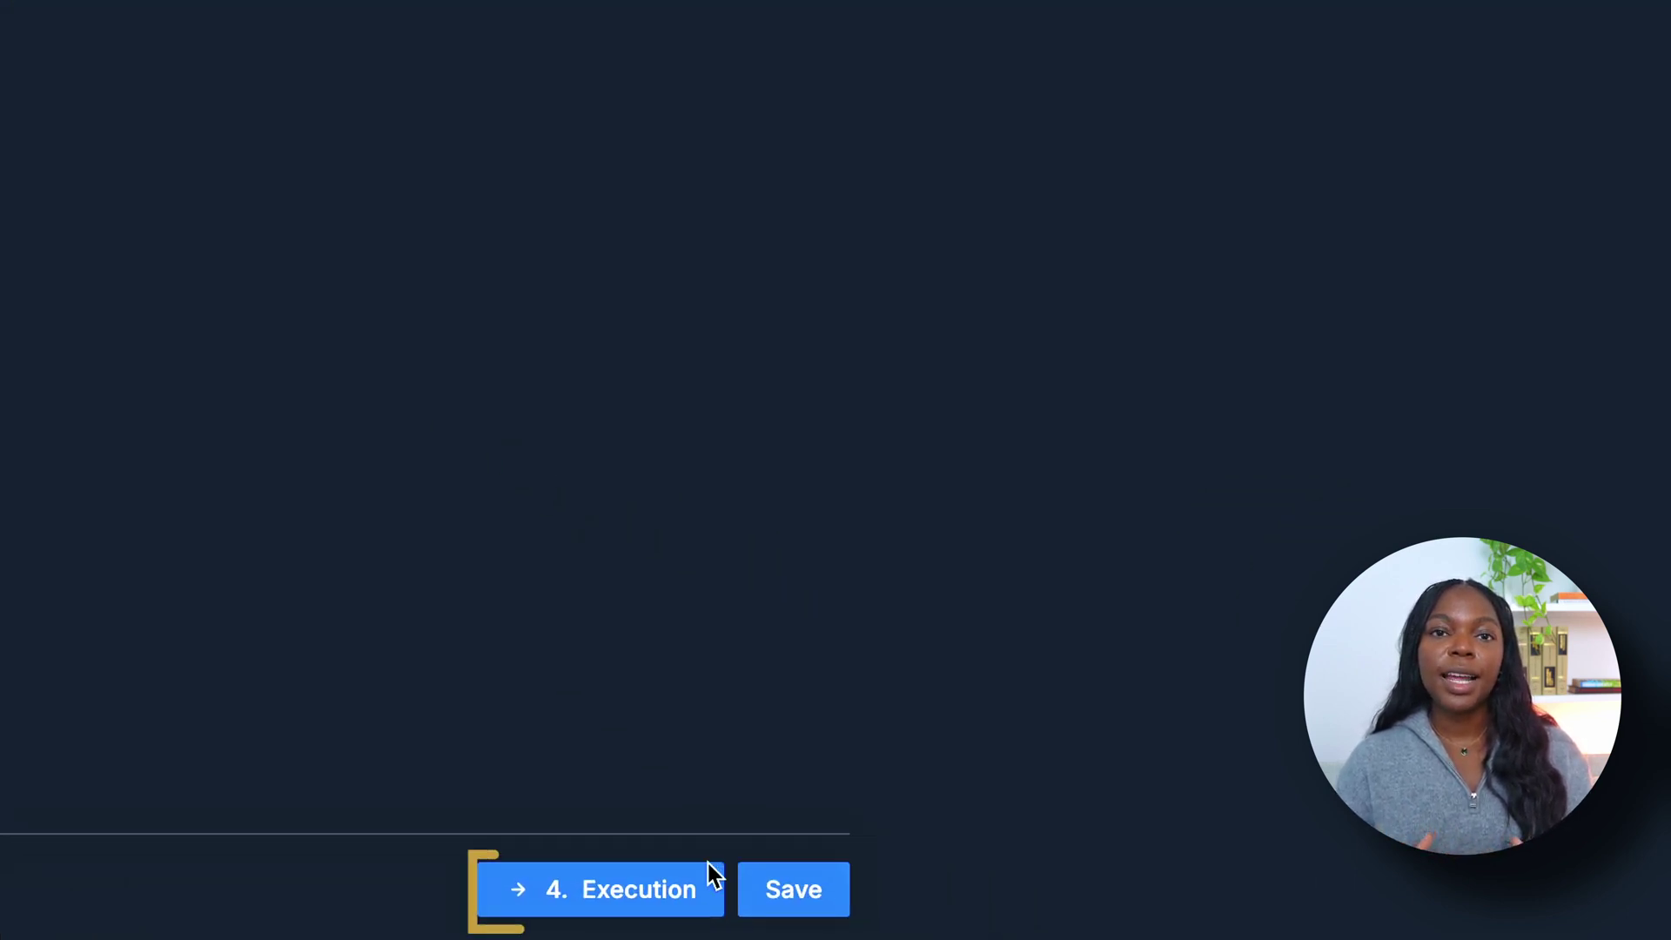
# - Add the Stockholm, SE probe, compare 10s and 30s usage estimates, then keep the 1m frequency
pyautogui.click(712, 876)
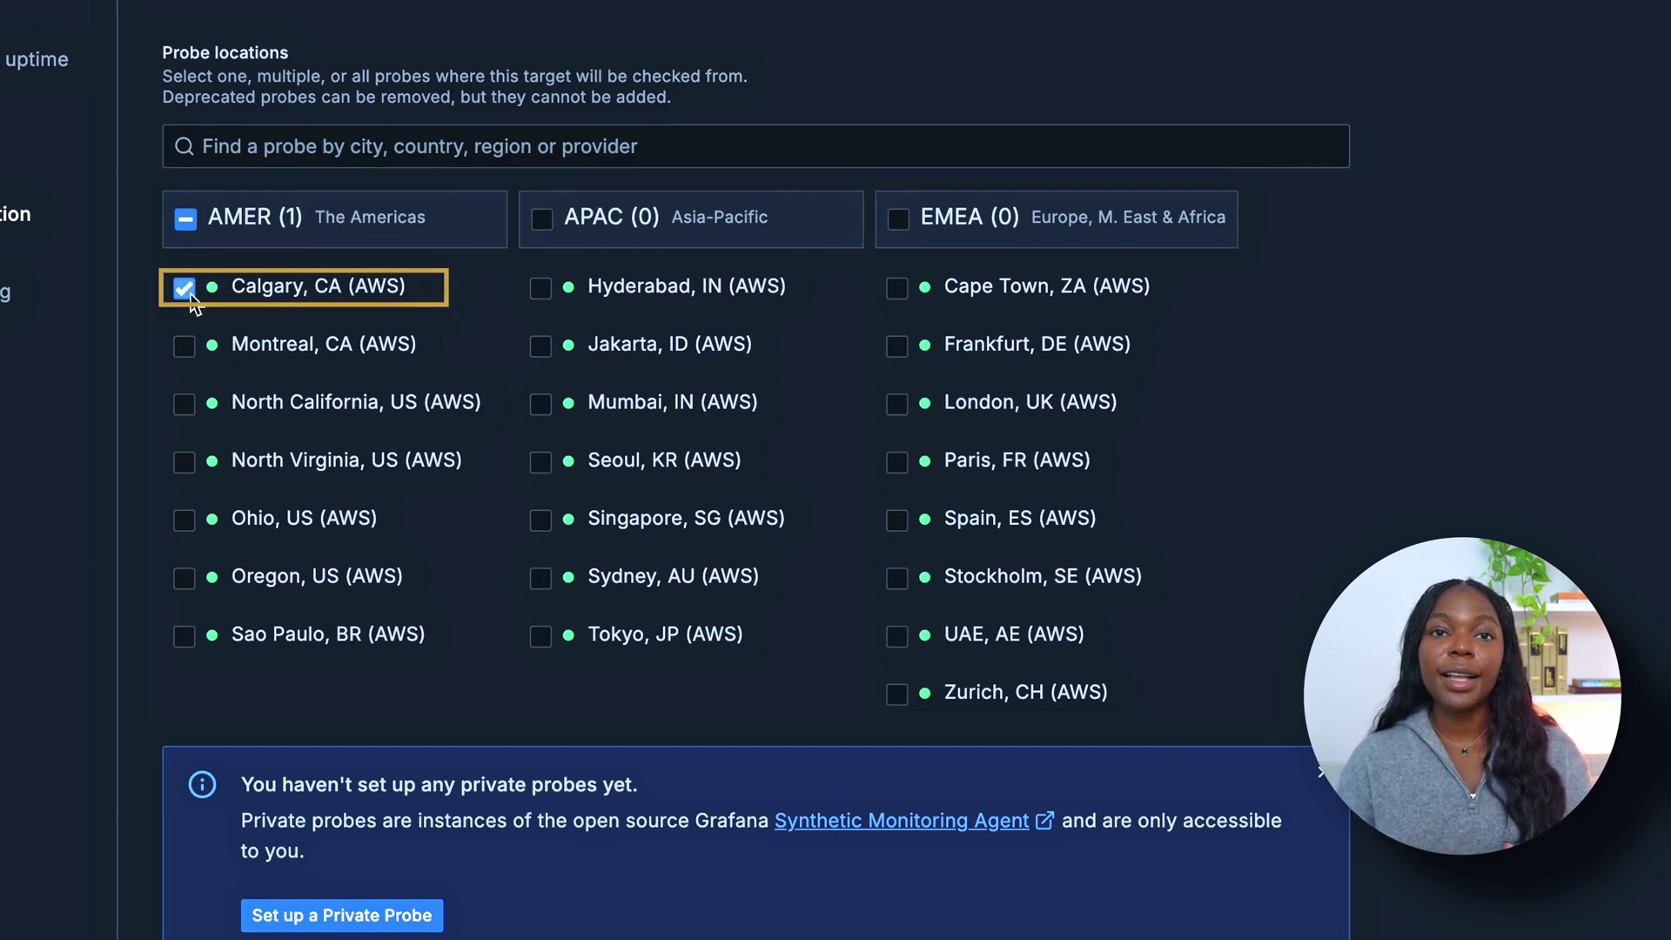
pyautogui.click(897, 578)
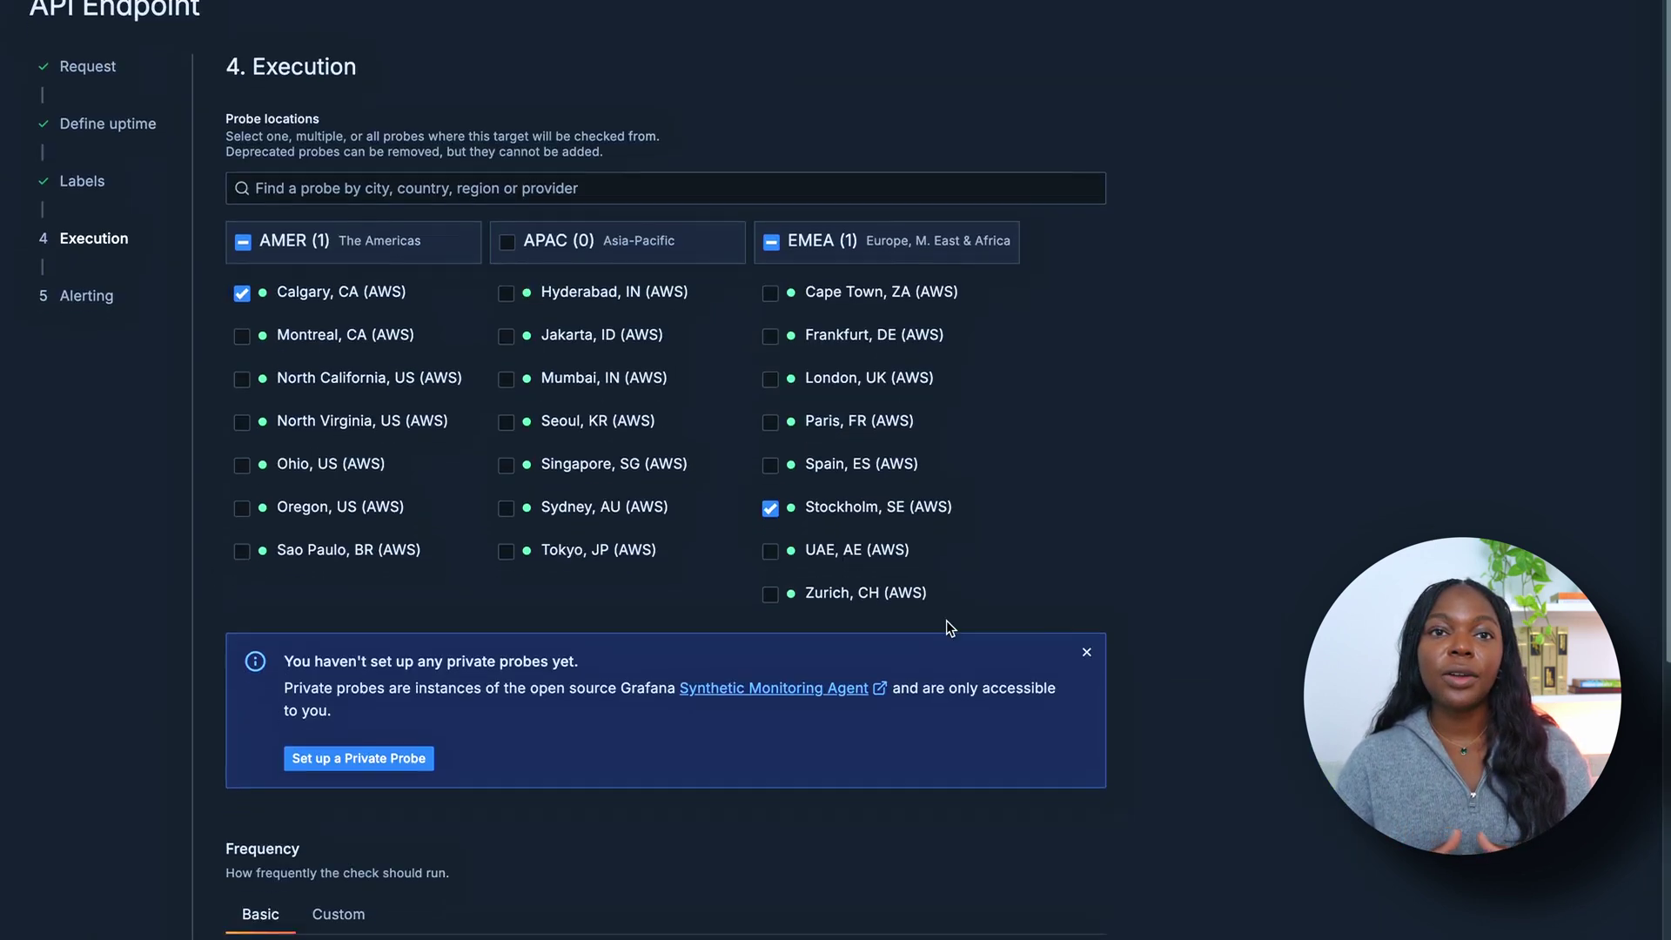
pyautogui.scroll(-3, 946, 621)
pyautogui.scroll(-3, 947, 619)
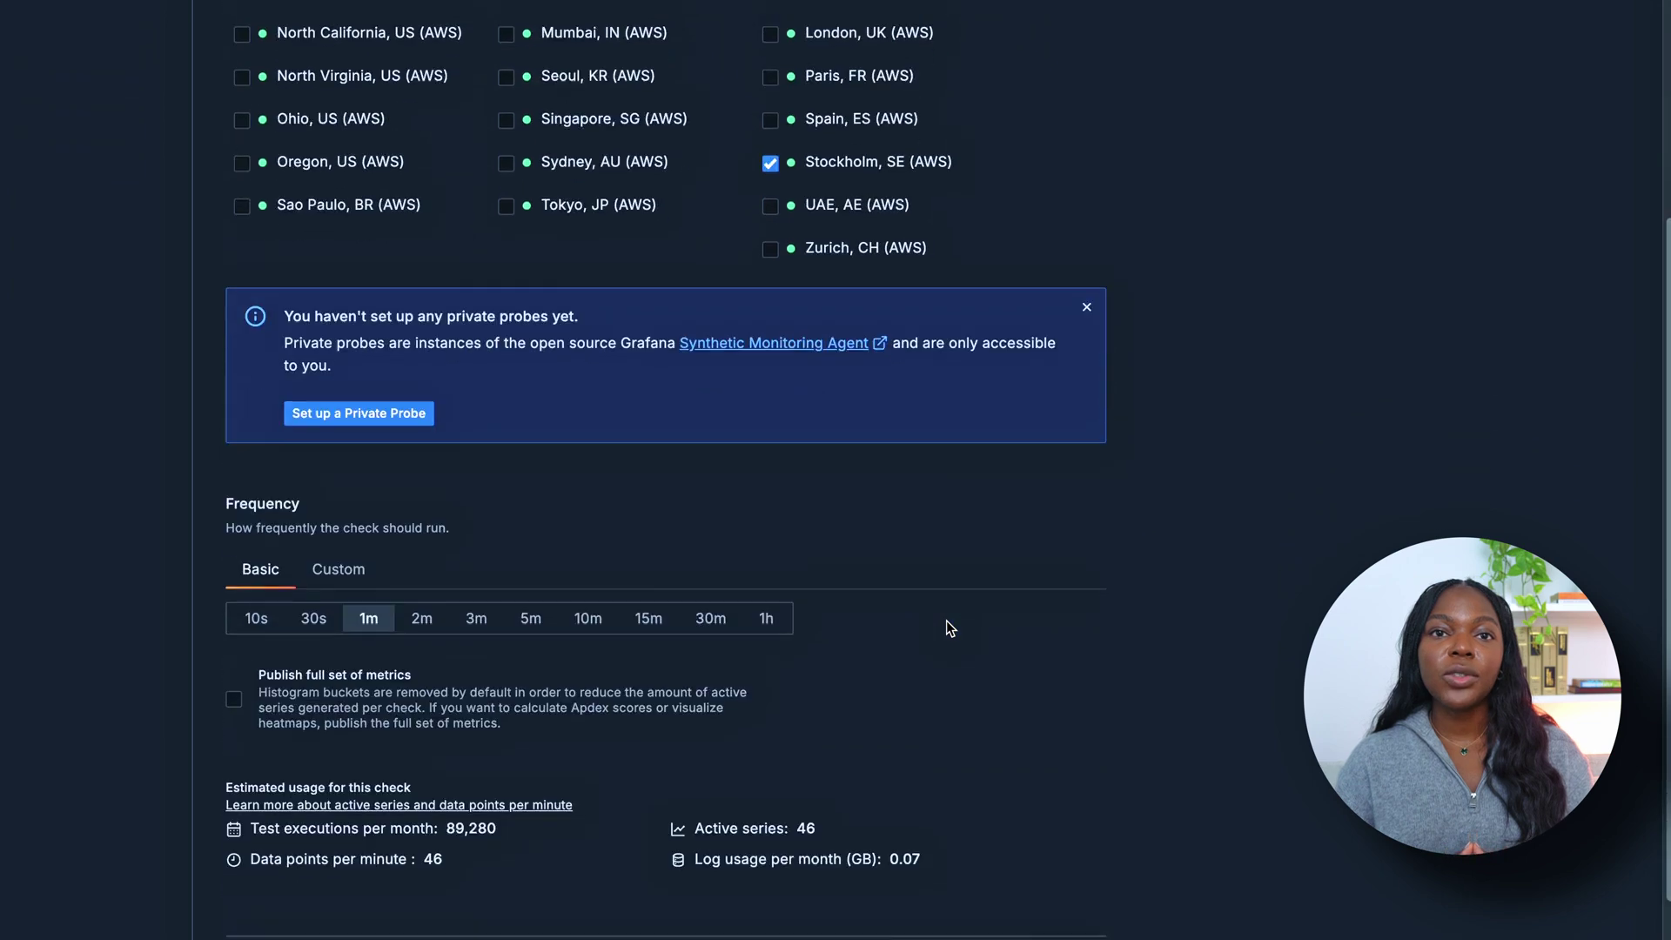
pyautogui.scroll(-1, 947, 626)
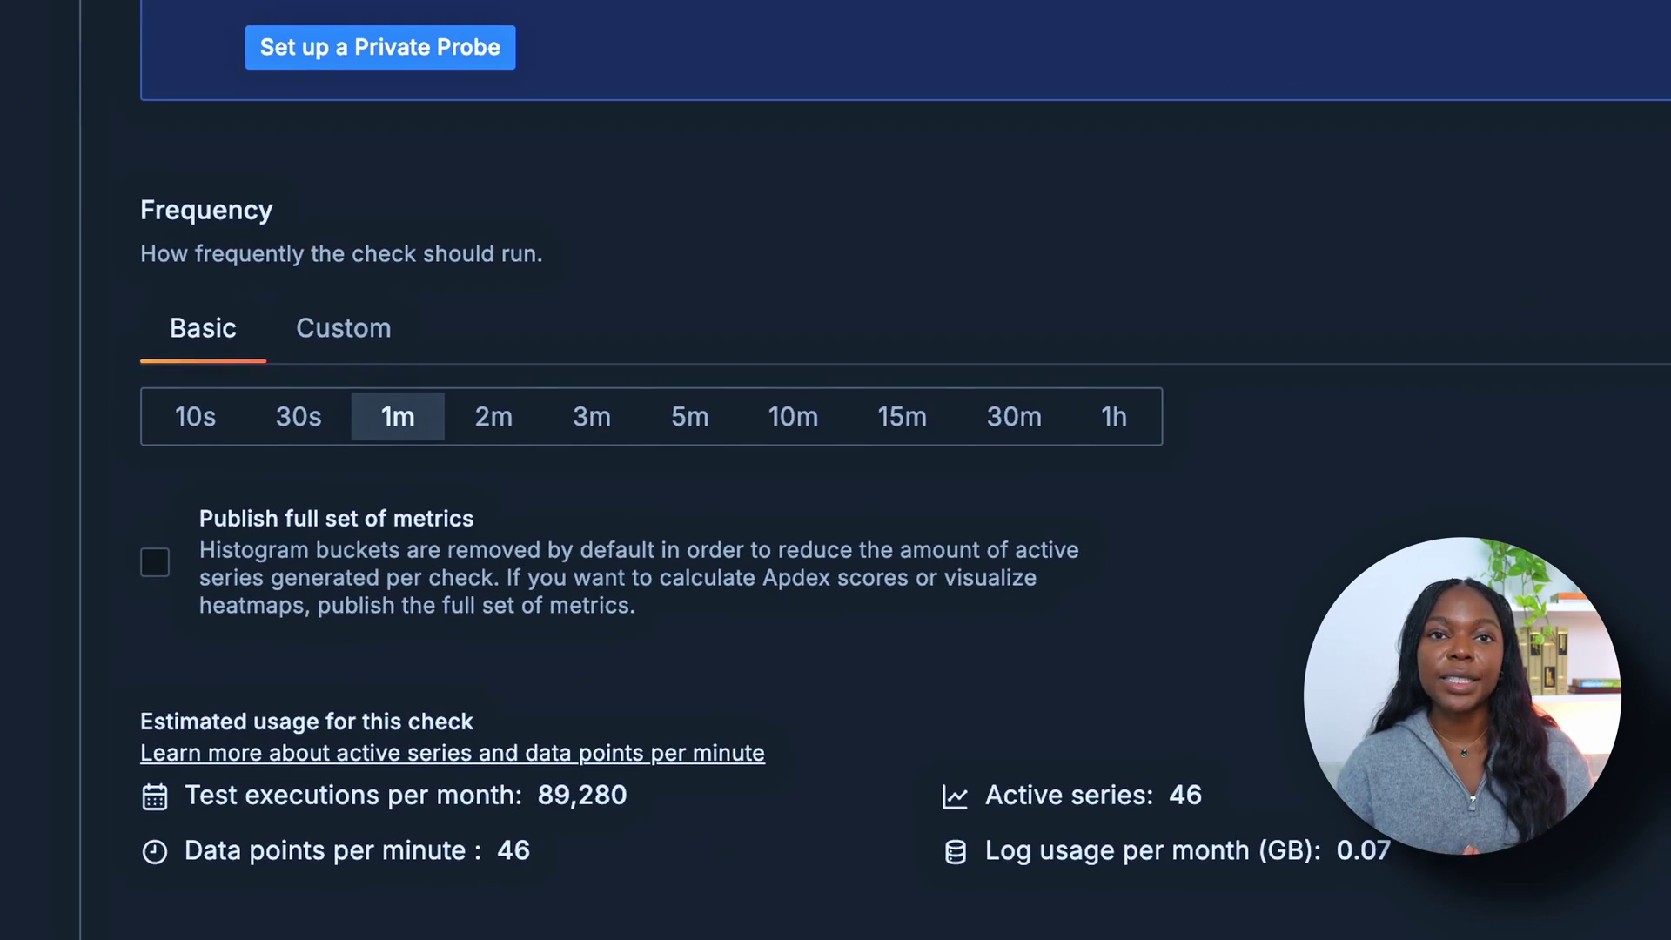
pyautogui.click(225, 433)
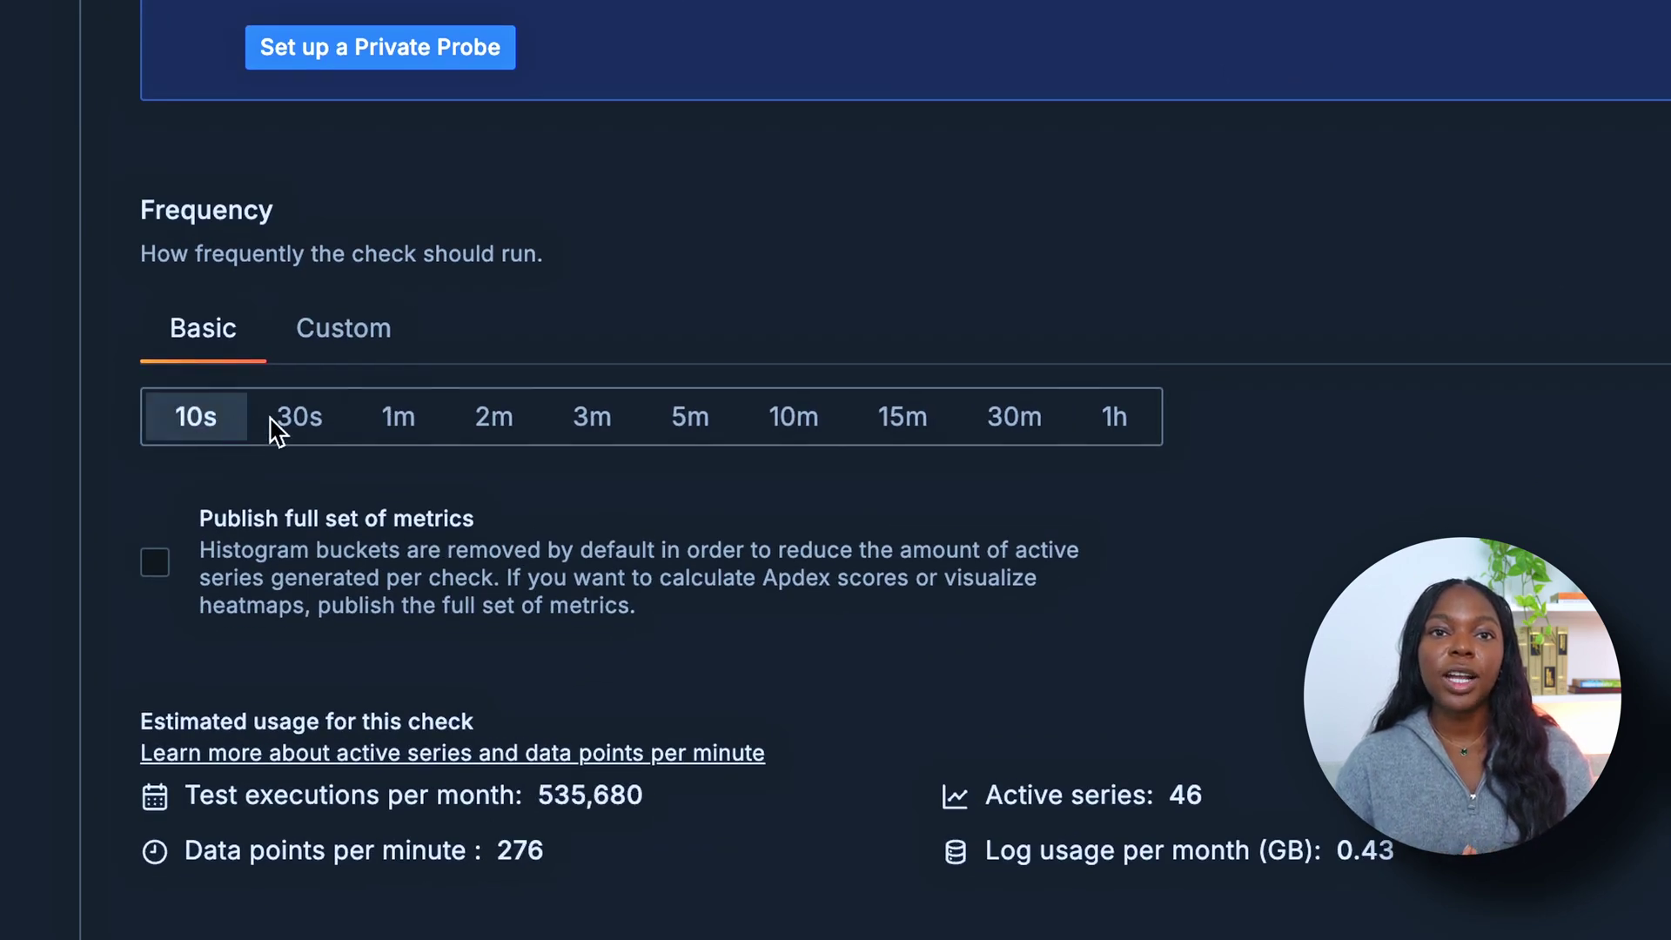
pyautogui.click(274, 428)
pyautogui.click(396, 427)
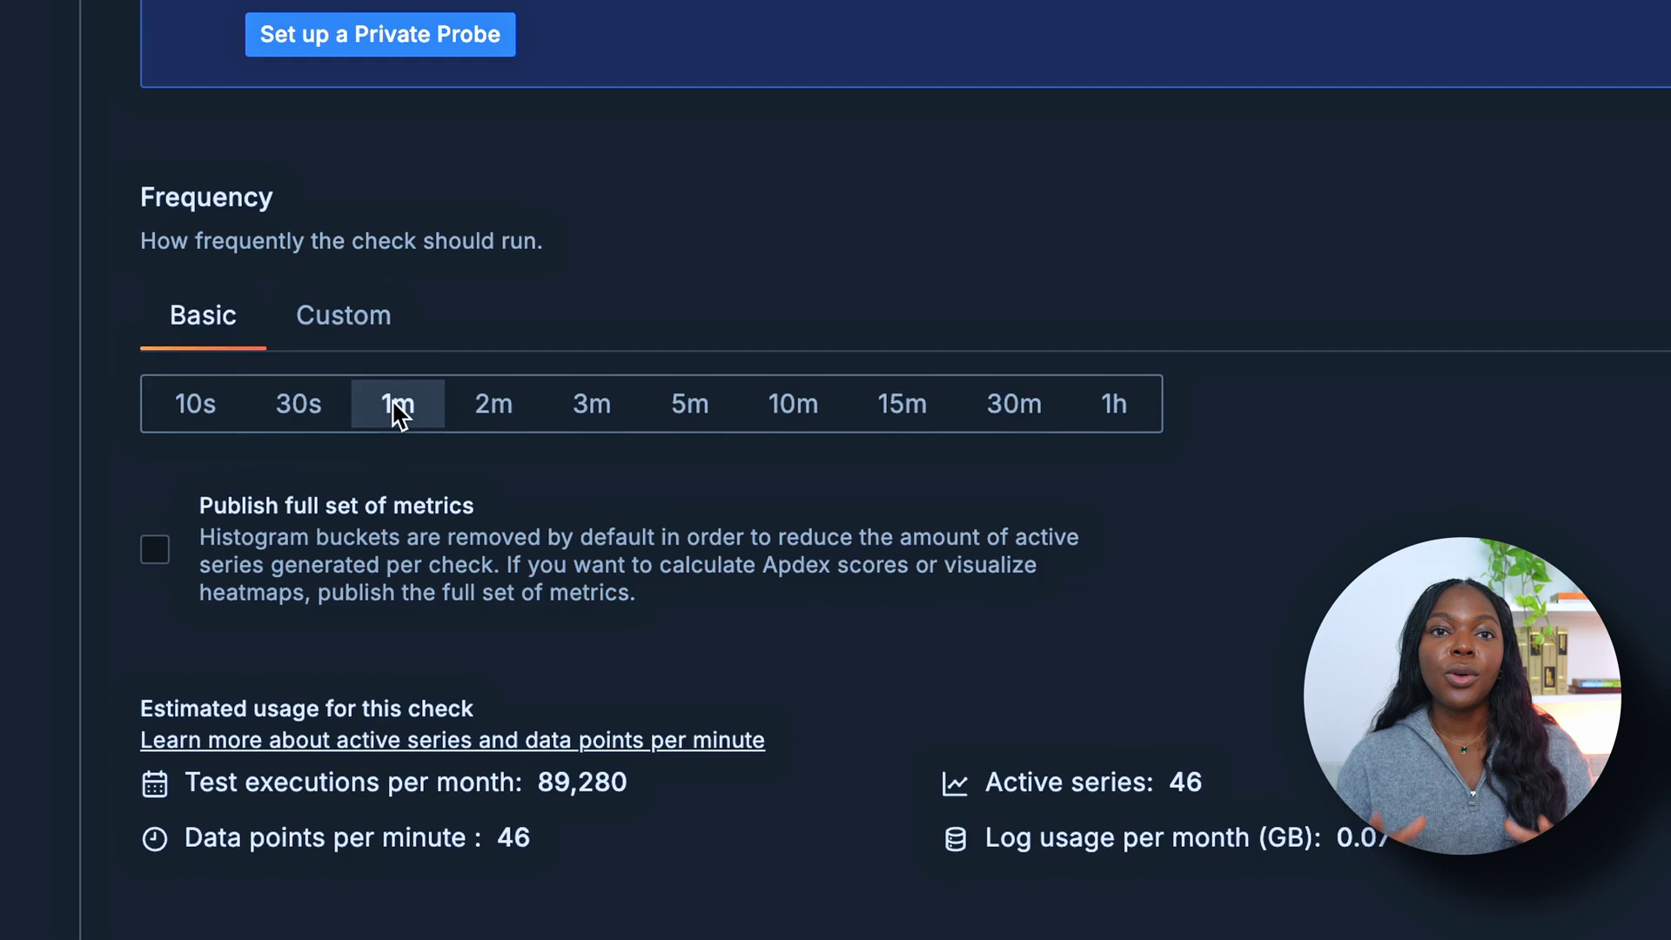
pyautogui.scroll(-2, 802, 362)
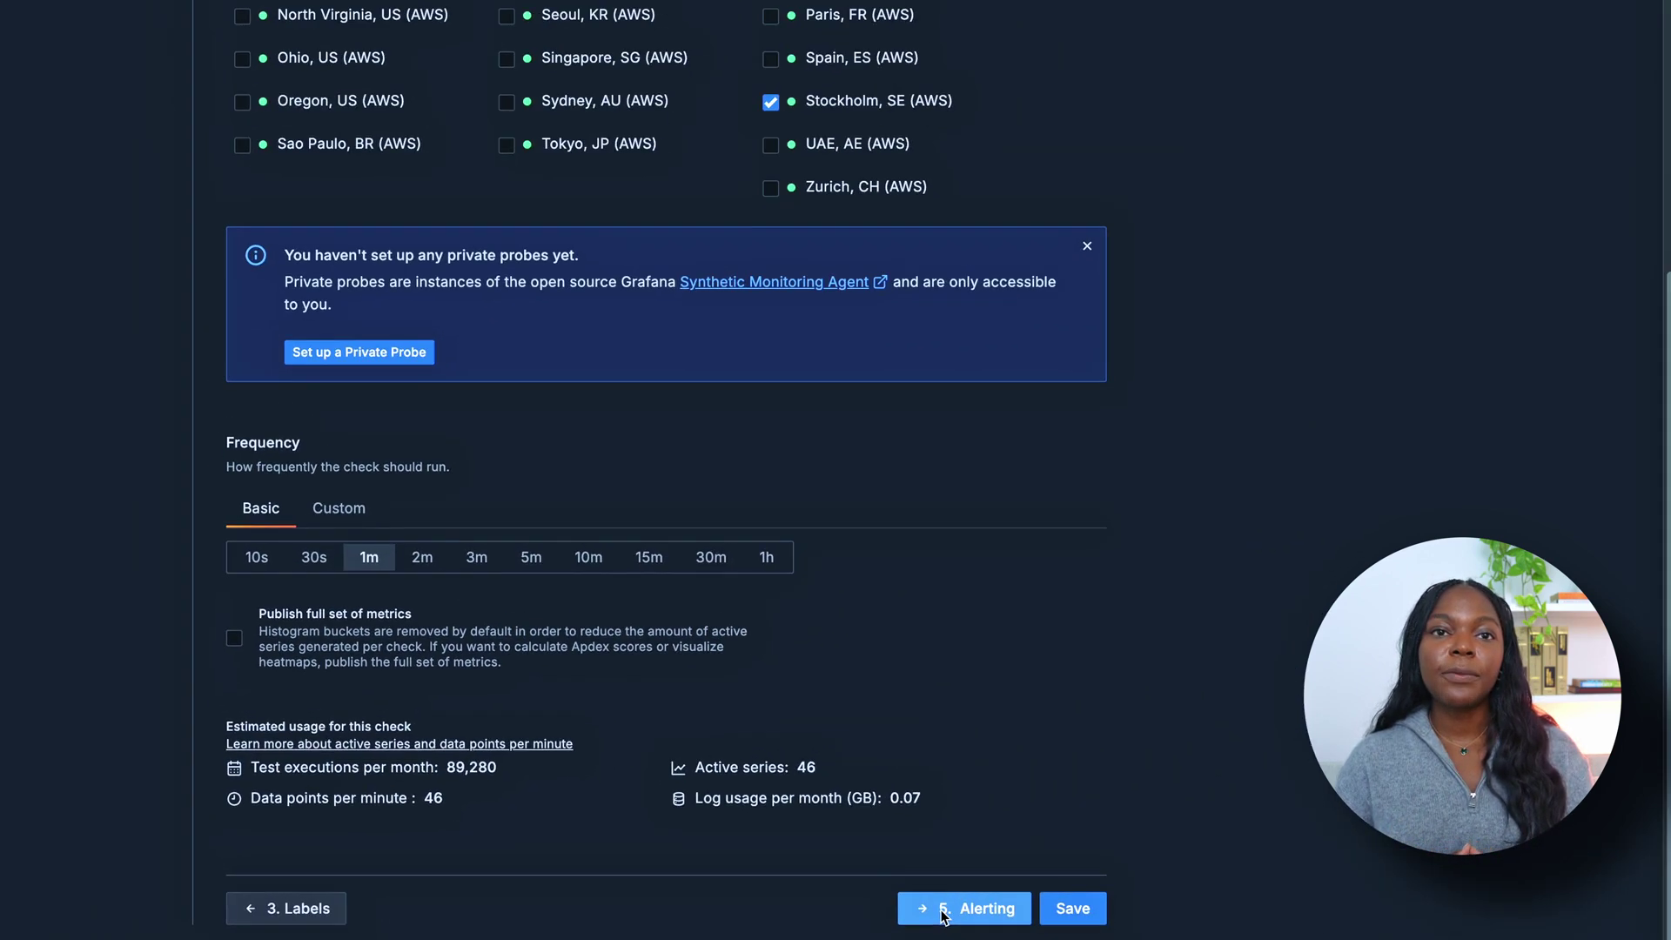
# - Compare the Legacy alerts options with the Per-check alerts thresholds, ending on Per-check alerts
pyautogui.click(943, 911)
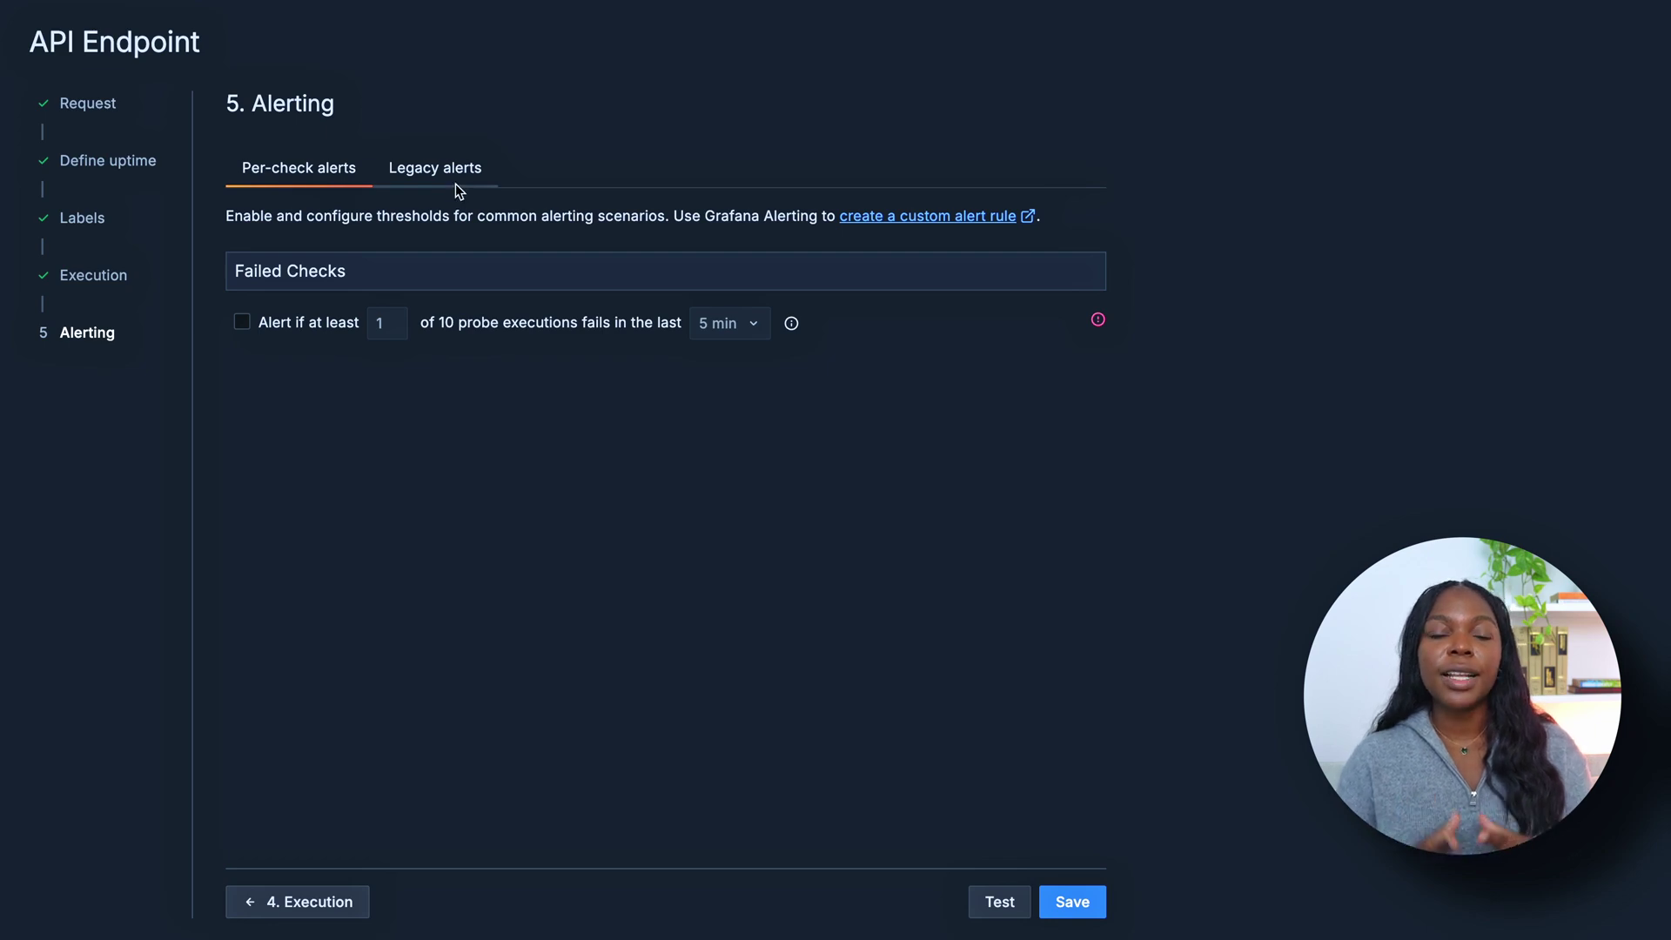
pyautogui.click(456, 192)
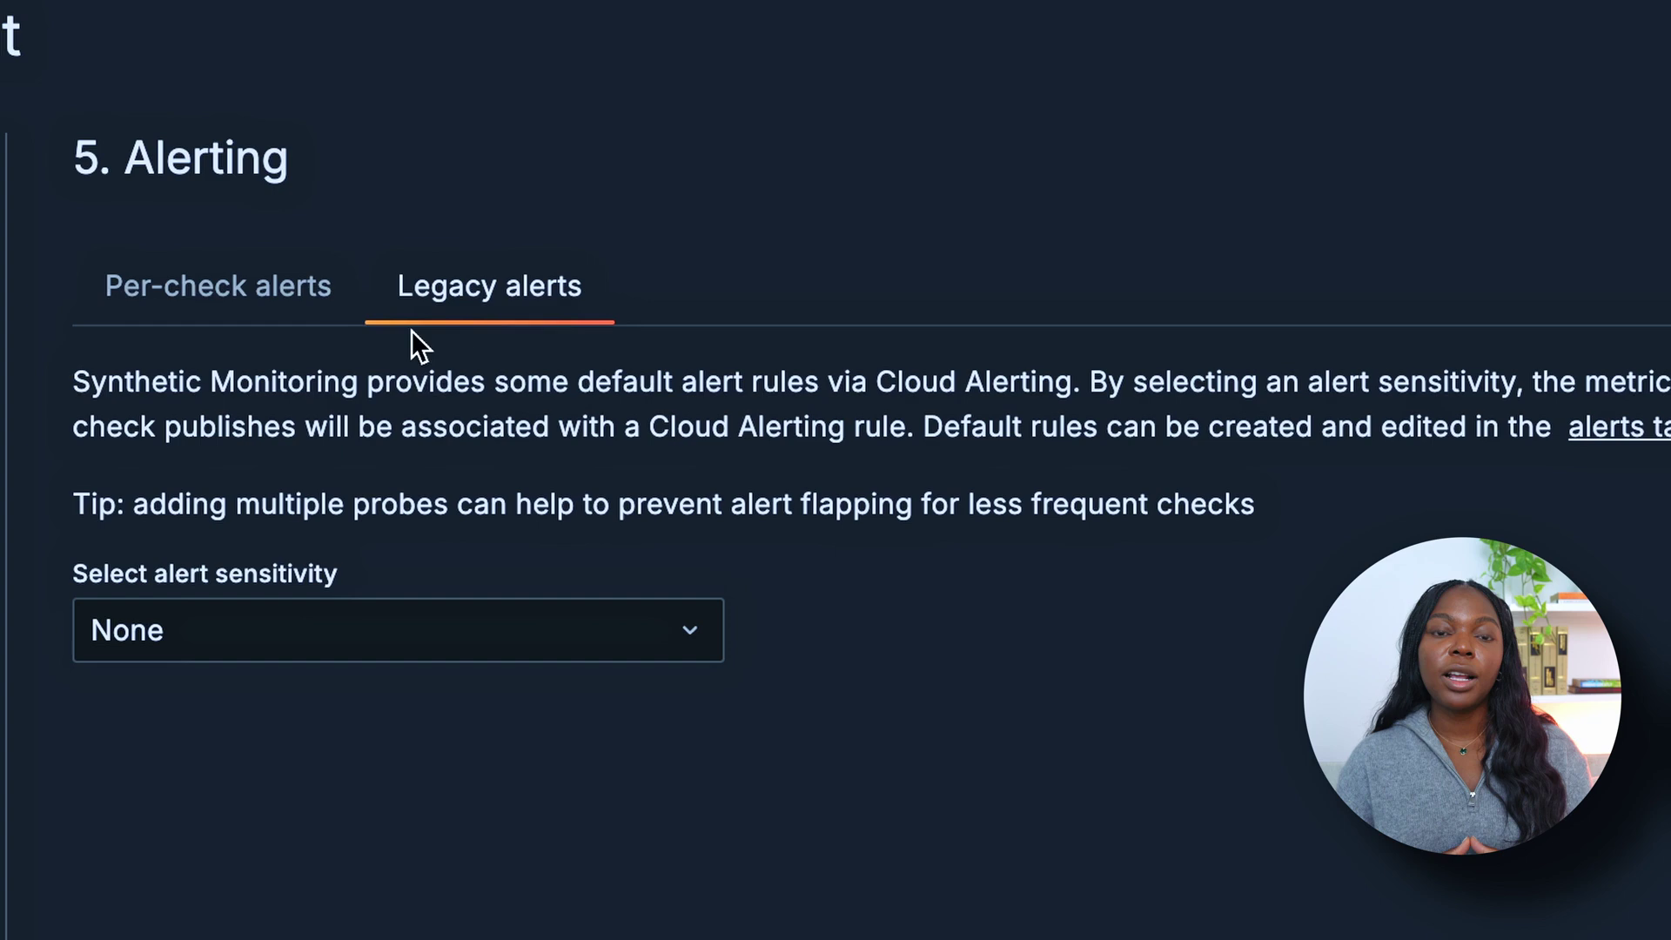
pyautogui.click(300, 314)
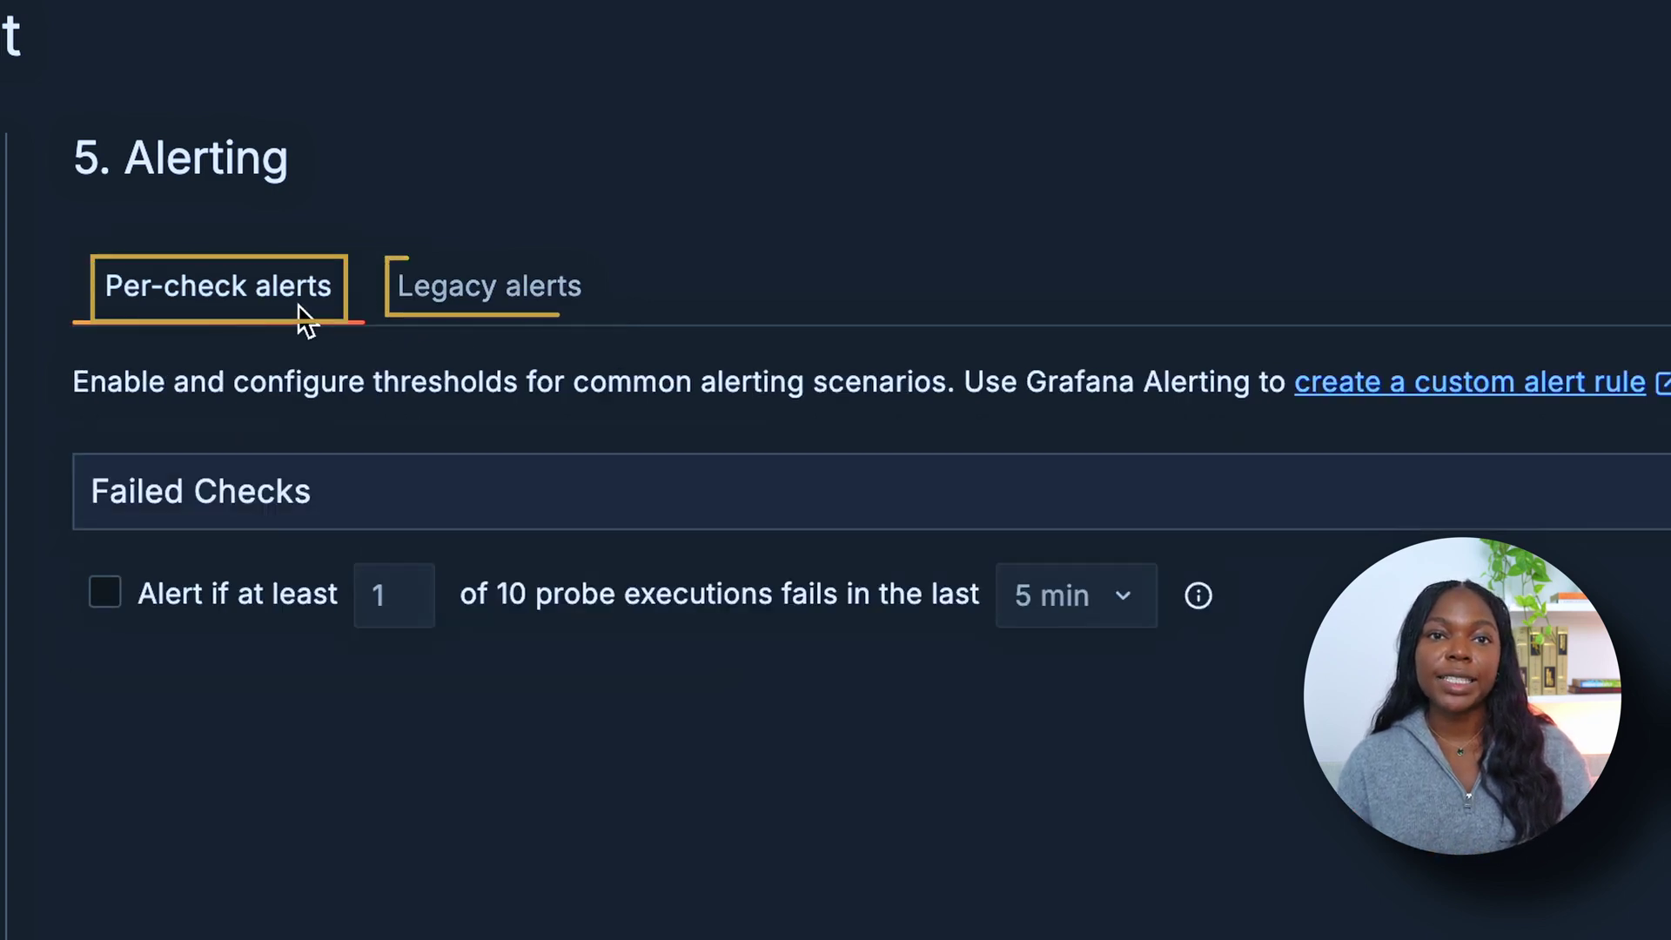
pyautogui.click(421, 292)
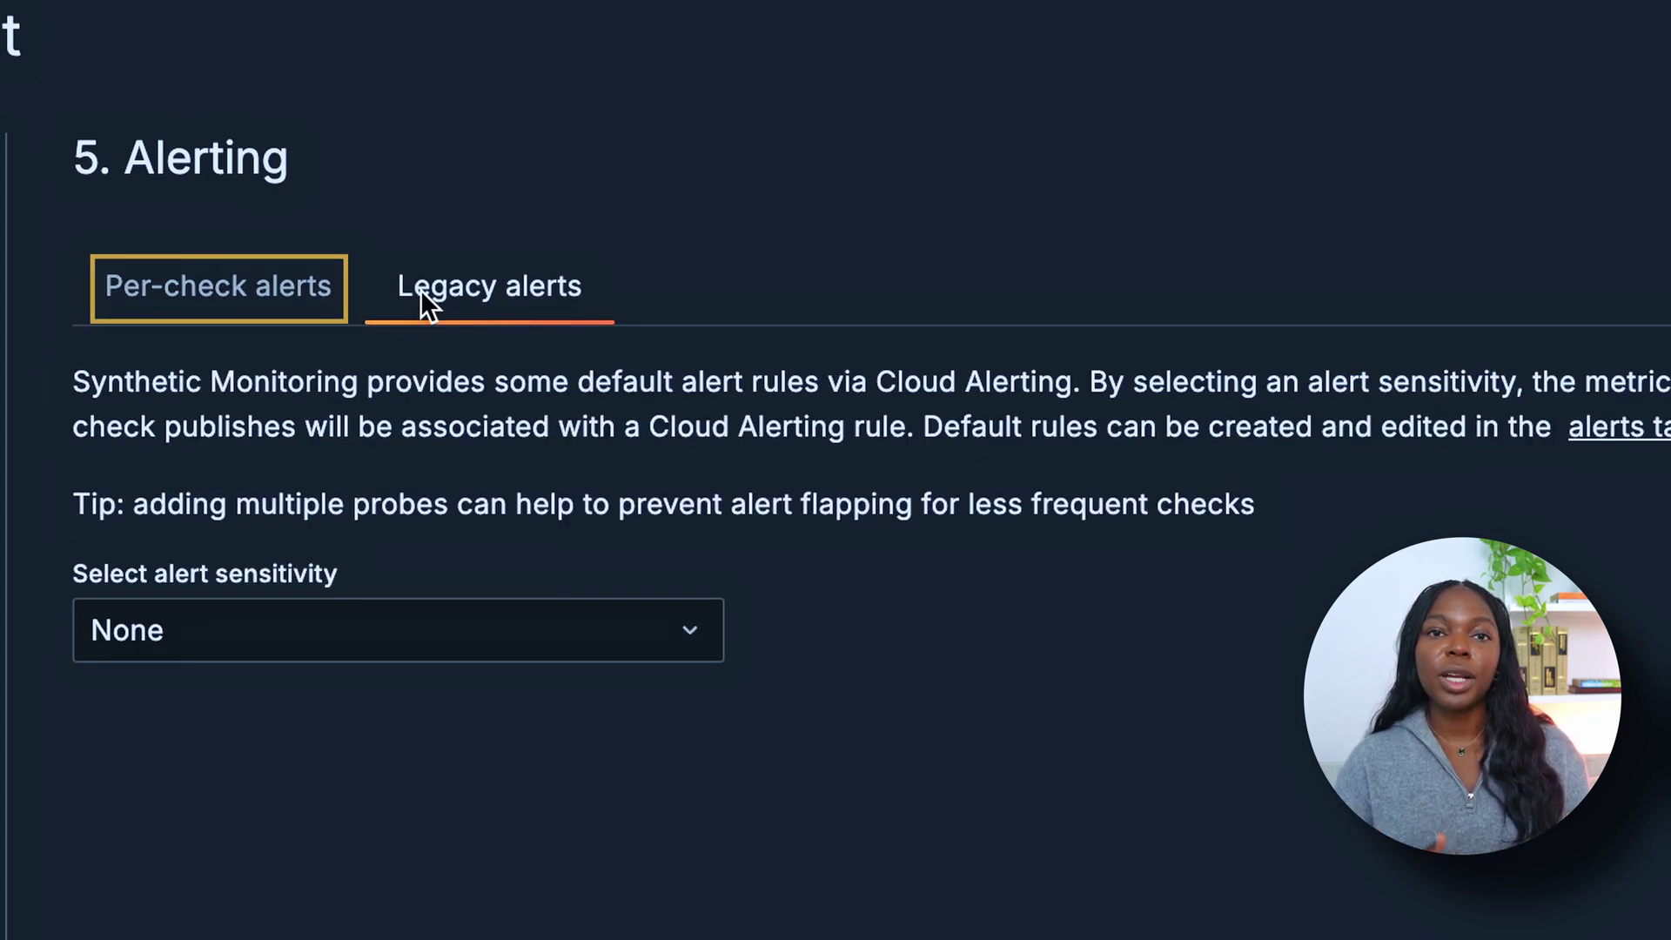
pyautogui.click(297, 310)
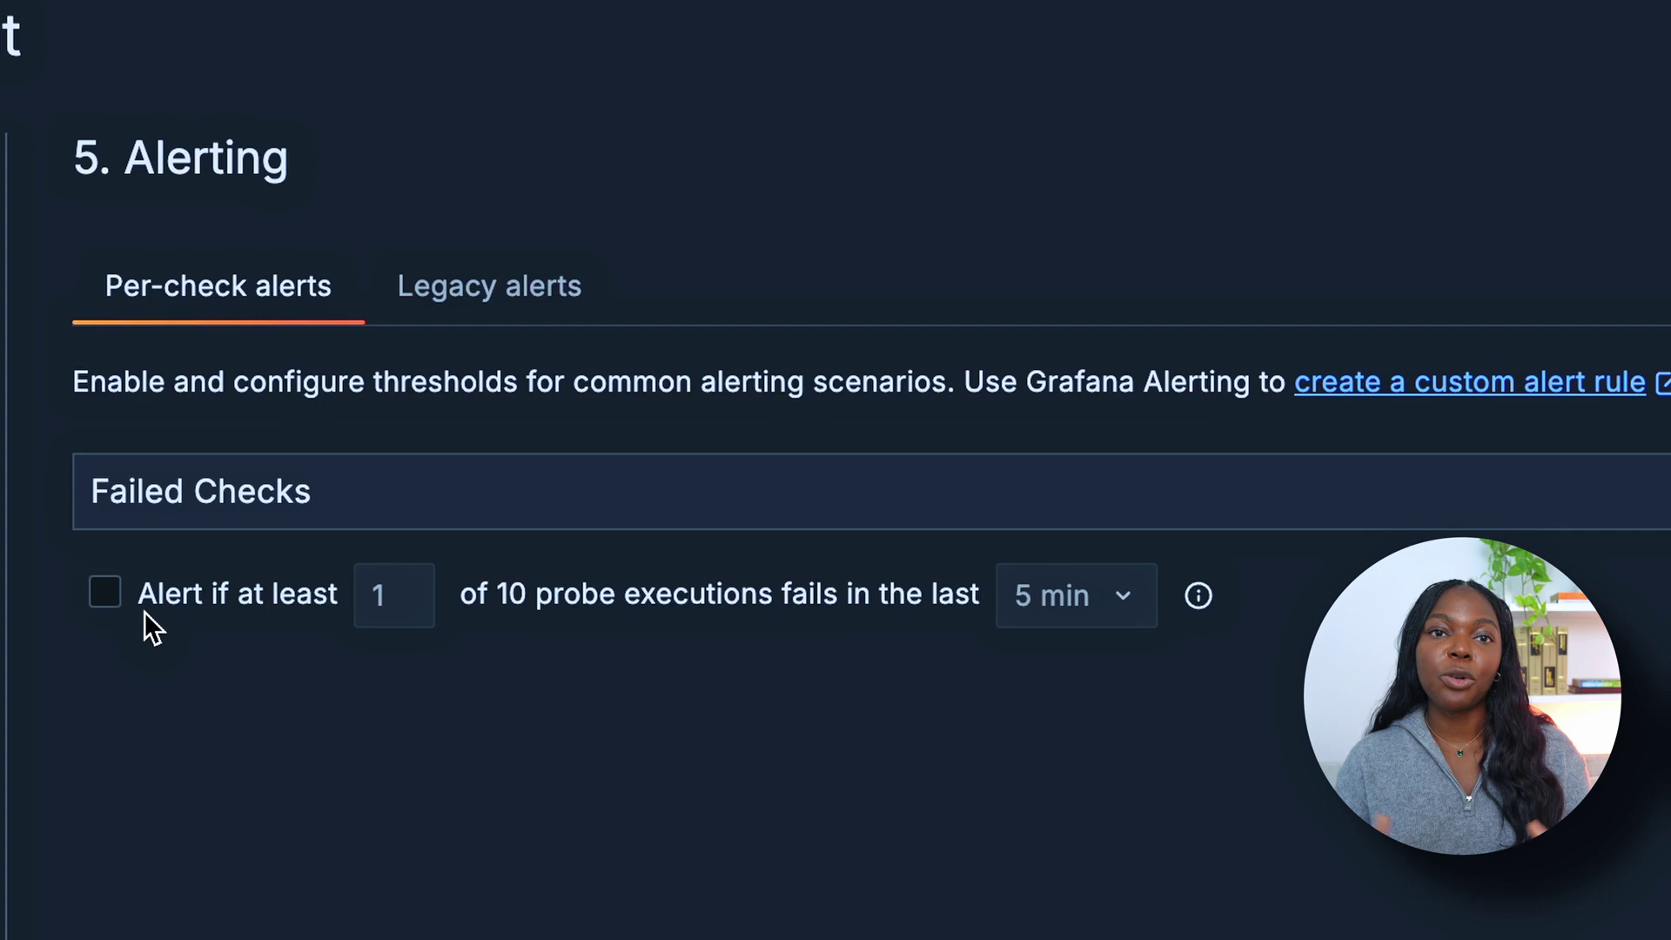
# - Enable the failed-checks alert with a threshold of at least 2 failures
pyautogui.click(111, 596)
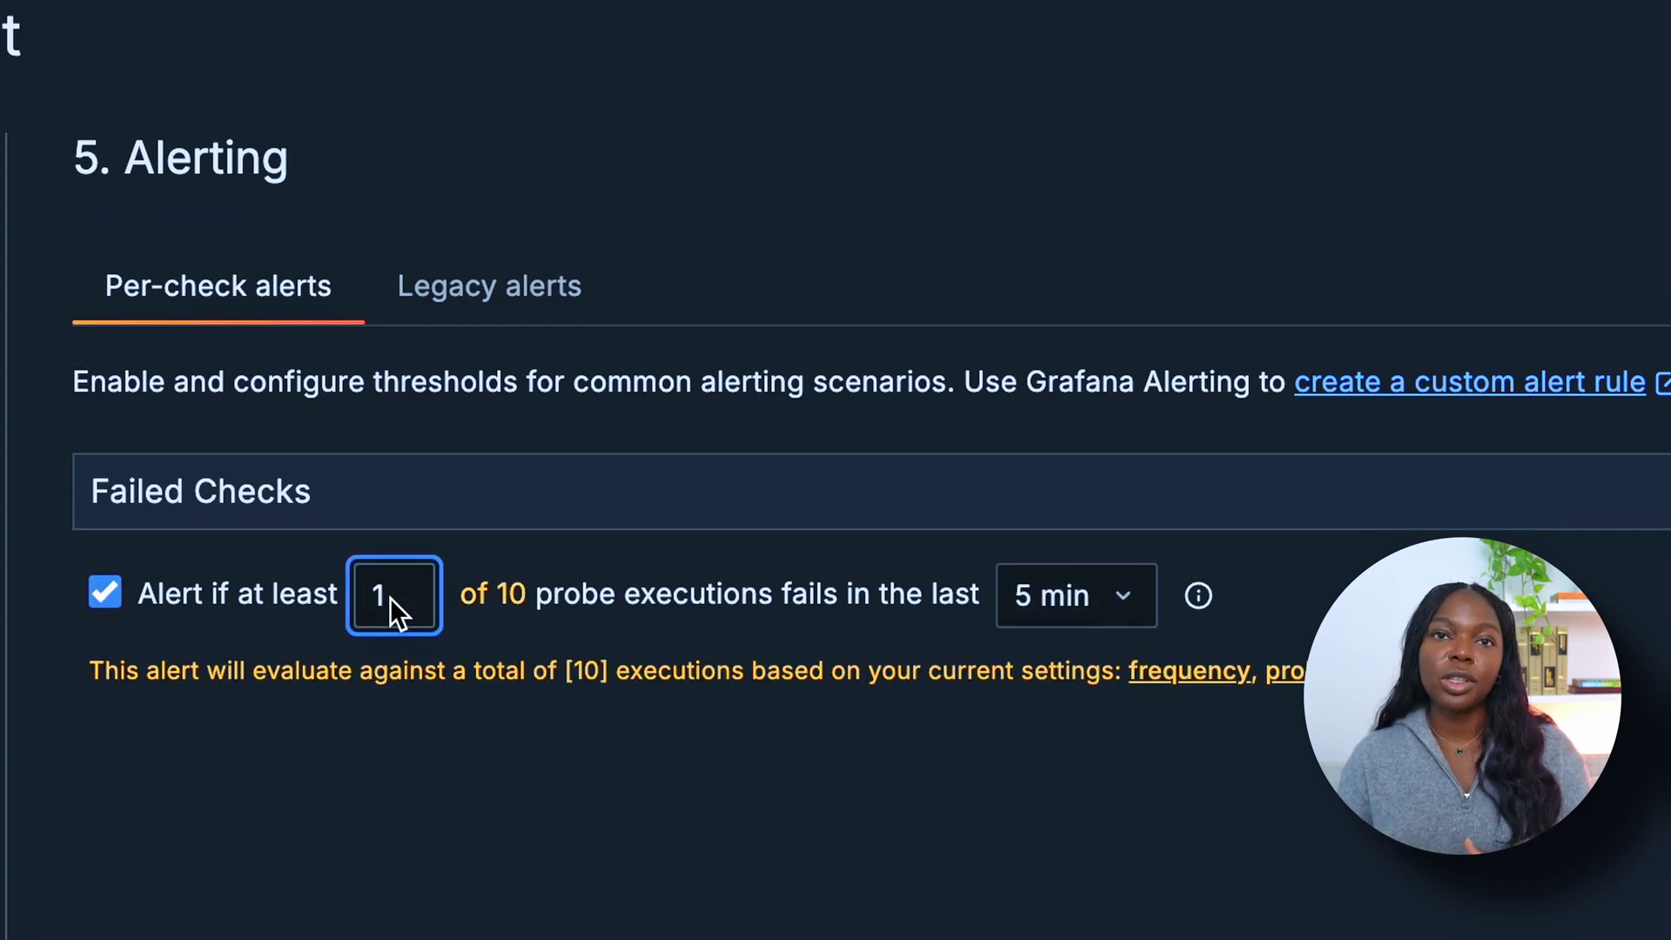
pyautogui.press('BackSpace')
pyautogui.write('2')
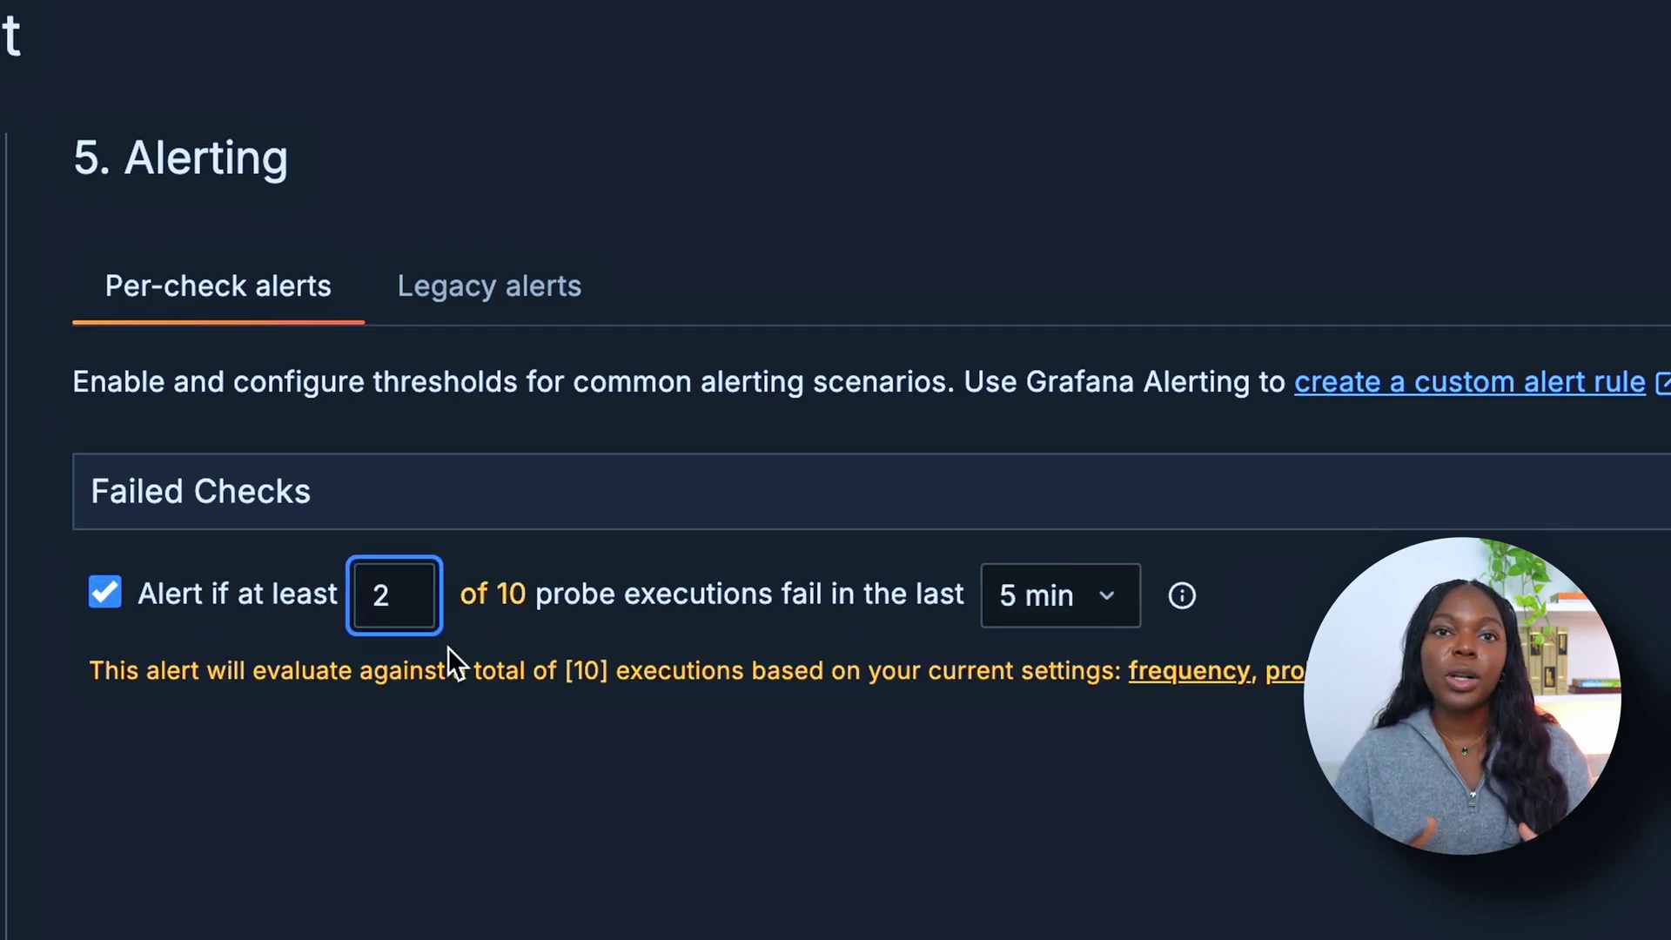
pyautogui.click(461, 685)
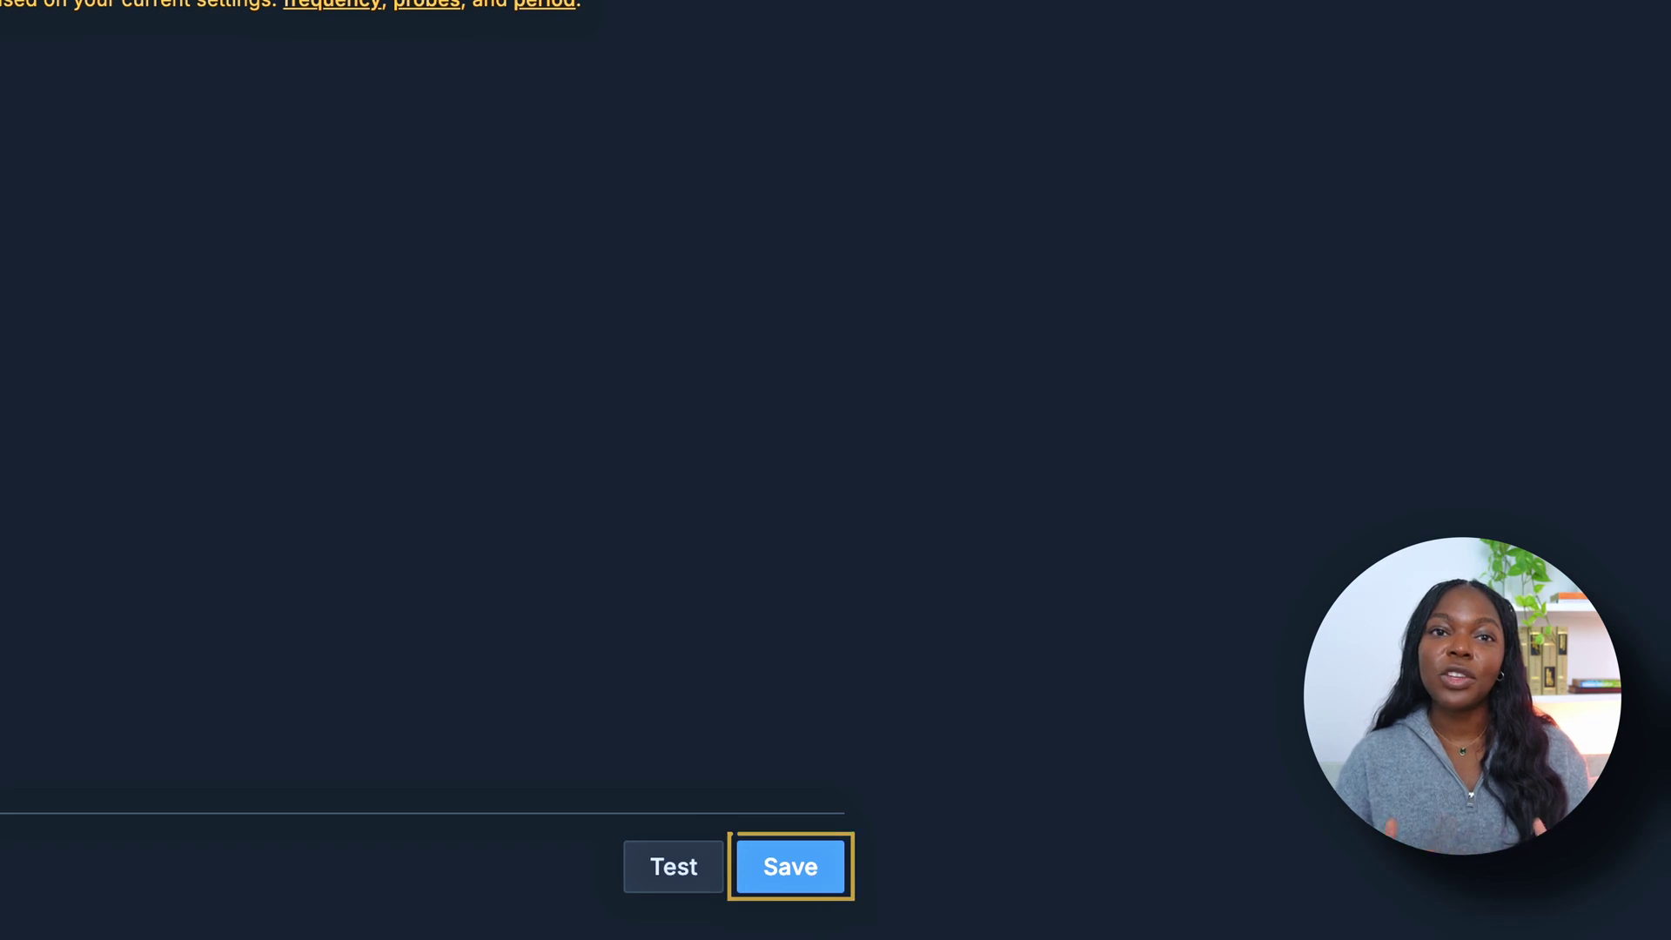
# - Save the Example:TCP check and inspect the Calgary probe's error rate on the dashboard map
pyautogui.click(810, 882)
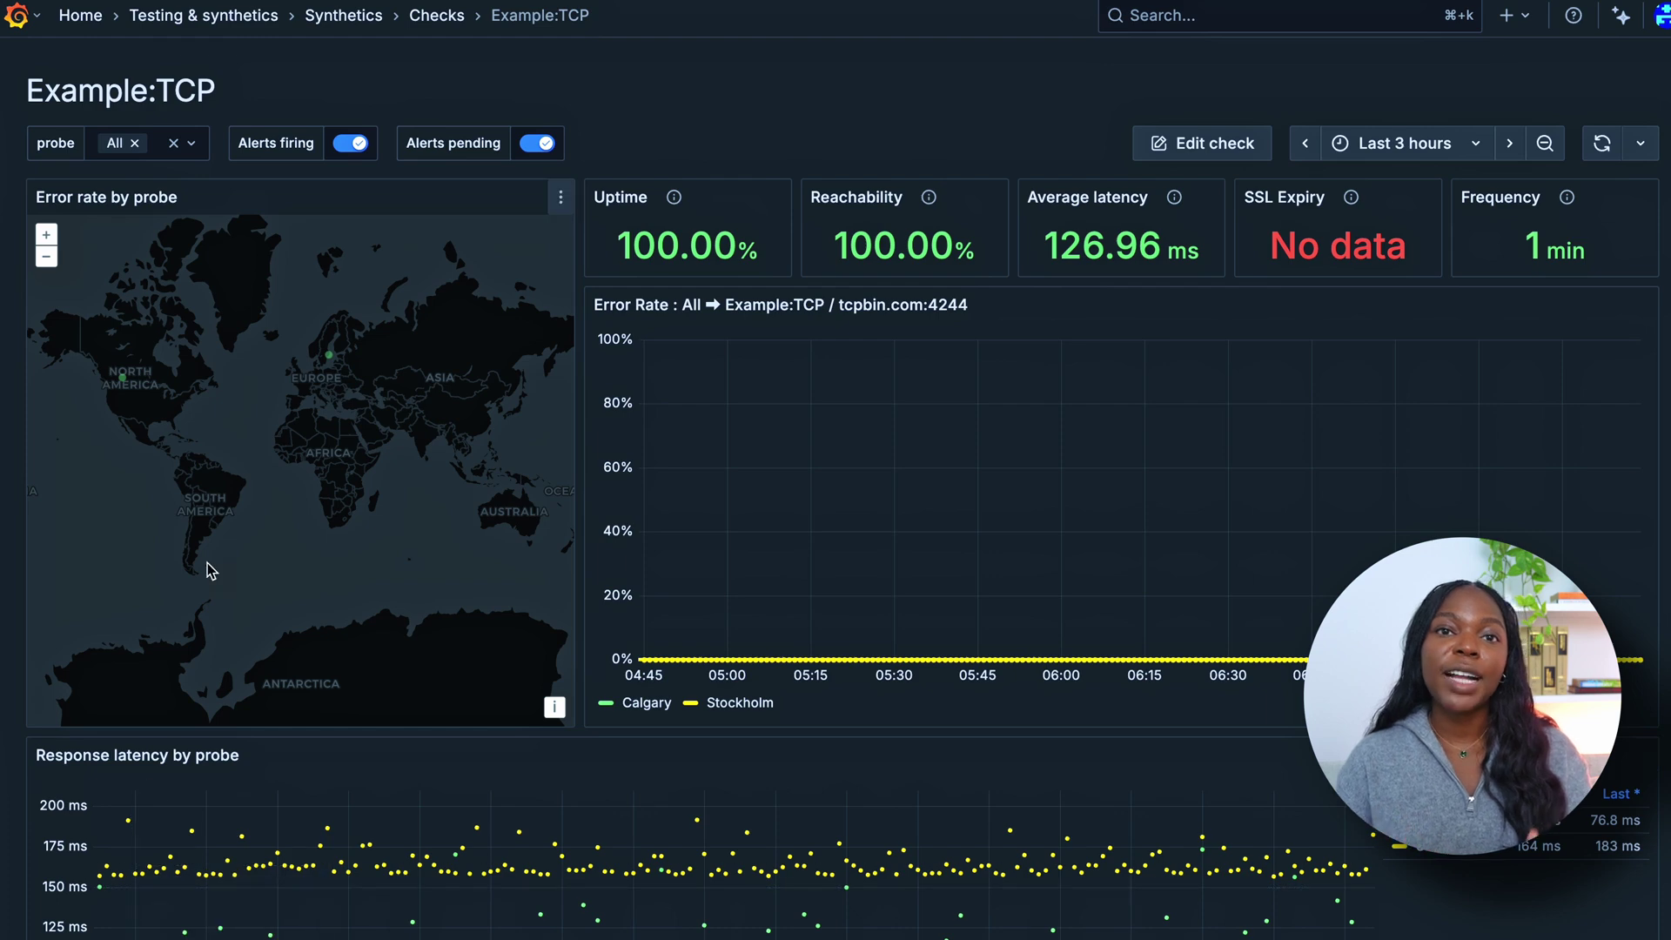
pyautogui.click(121, 383)
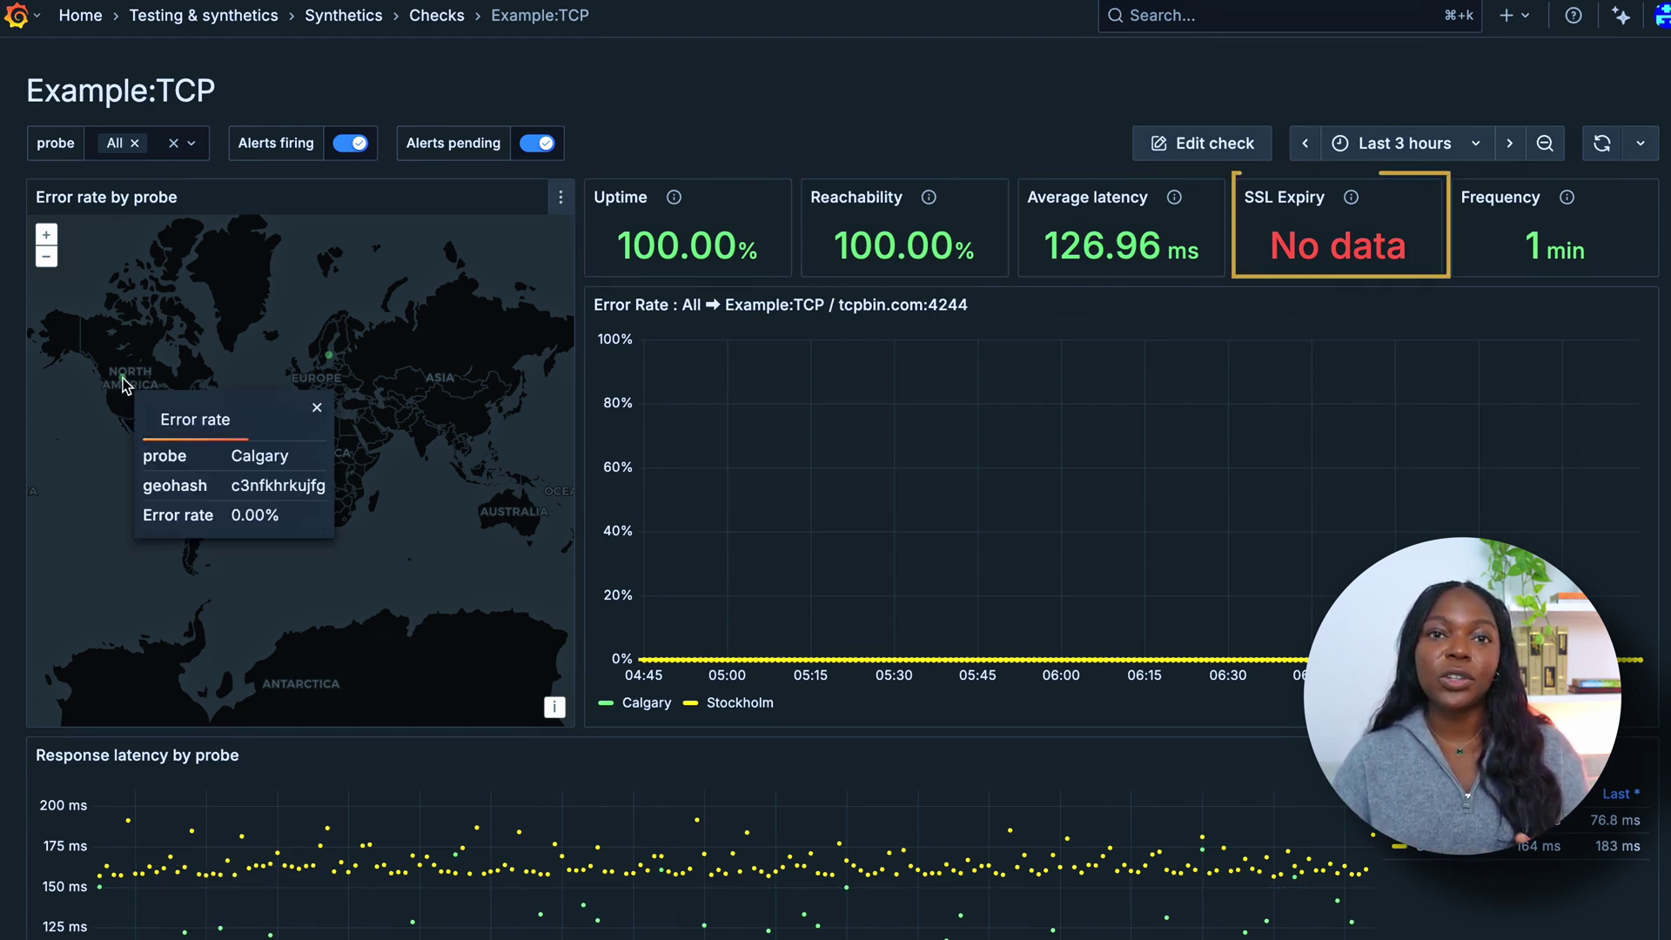
pyautogui.click(329, 365)
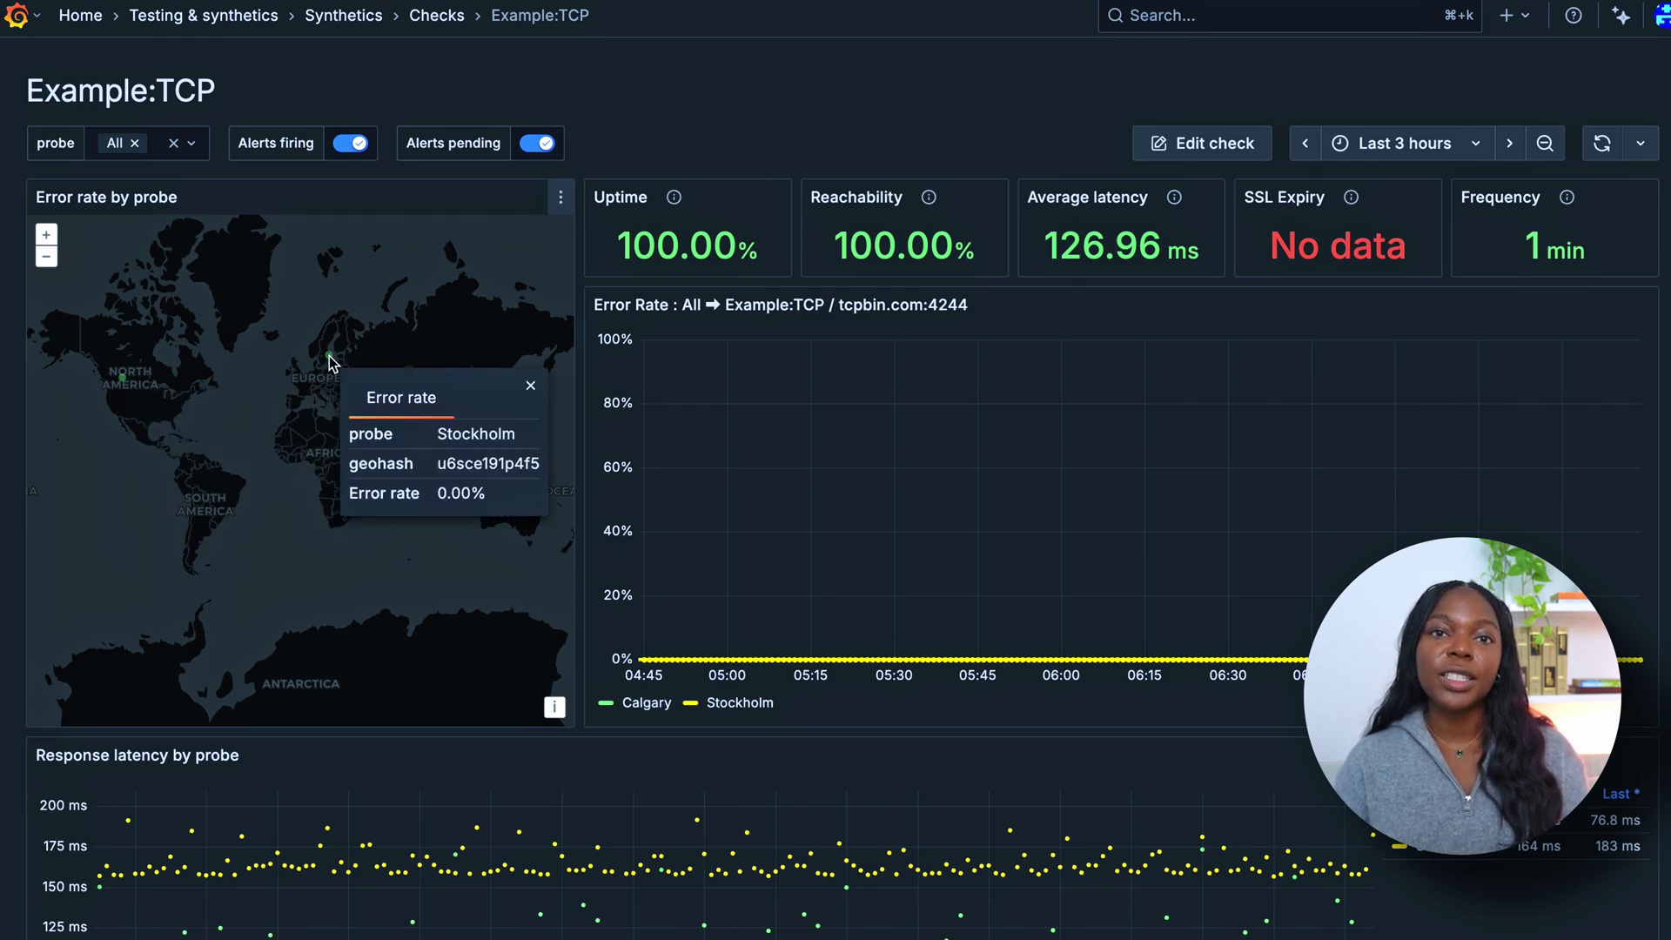
pyautogui.scroll(-3, 329, 365)
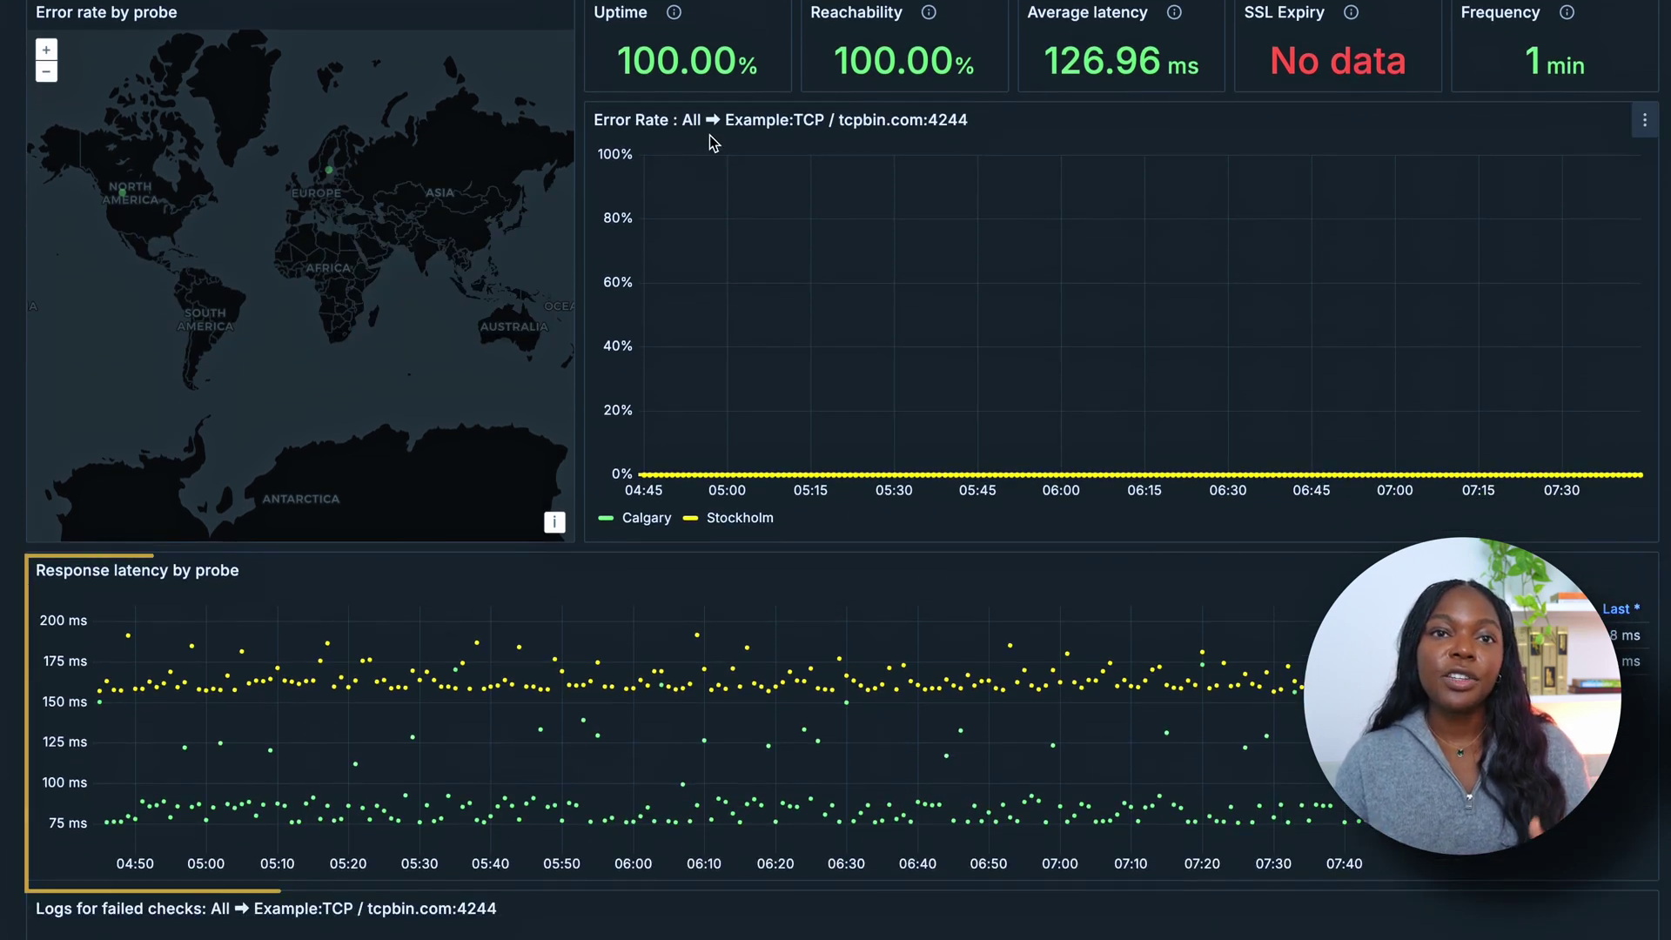